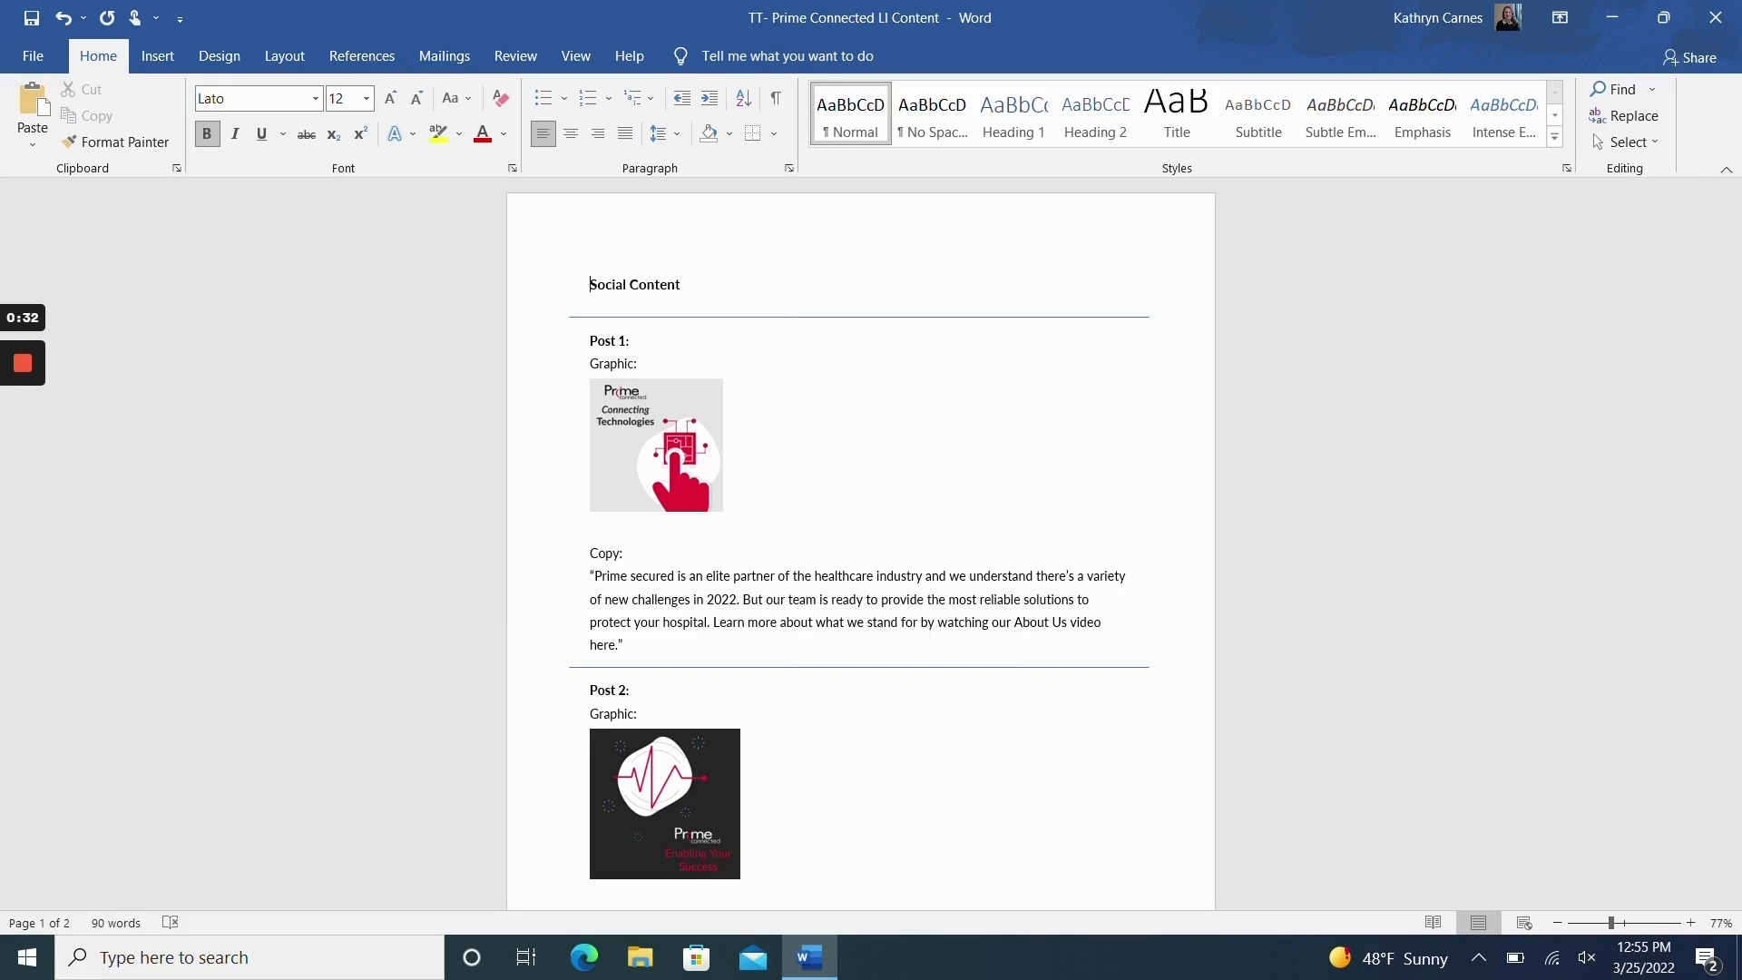
Step: Turn on Track Changes for the social content document
scroll(860, 545, down, 3)
scroll(860, 544, up, 2)
scroll(590, 303, up, 1)
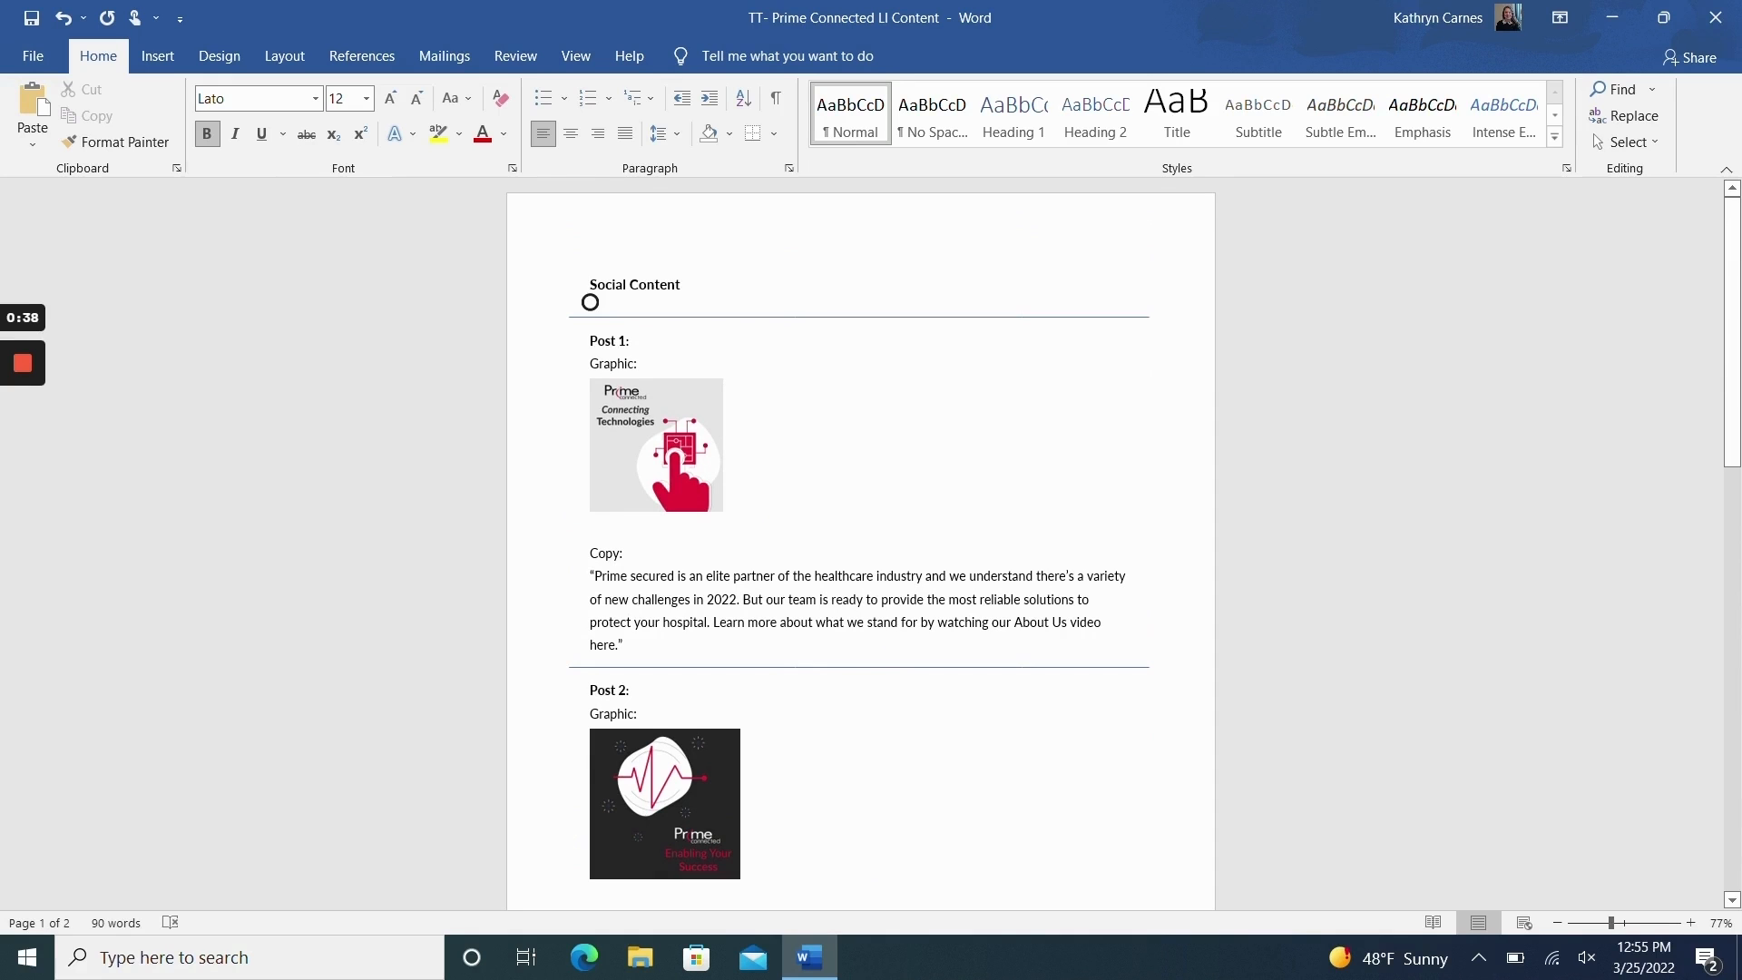
click(519, 57)
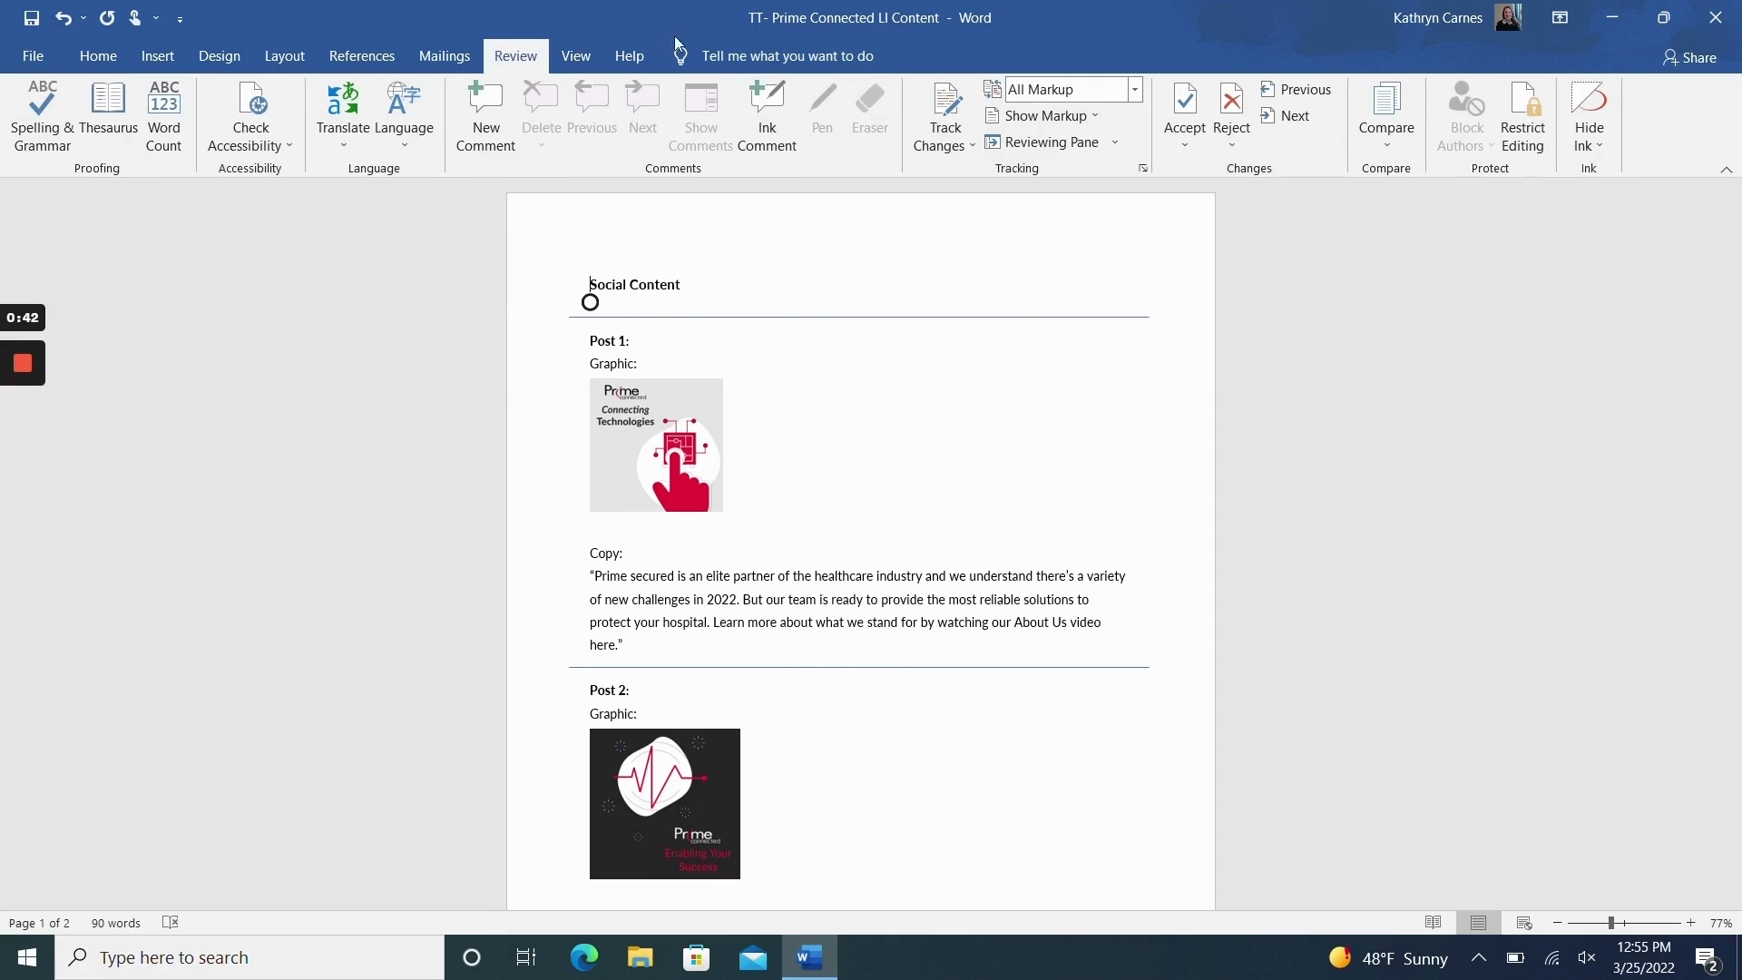
click(961, 106)
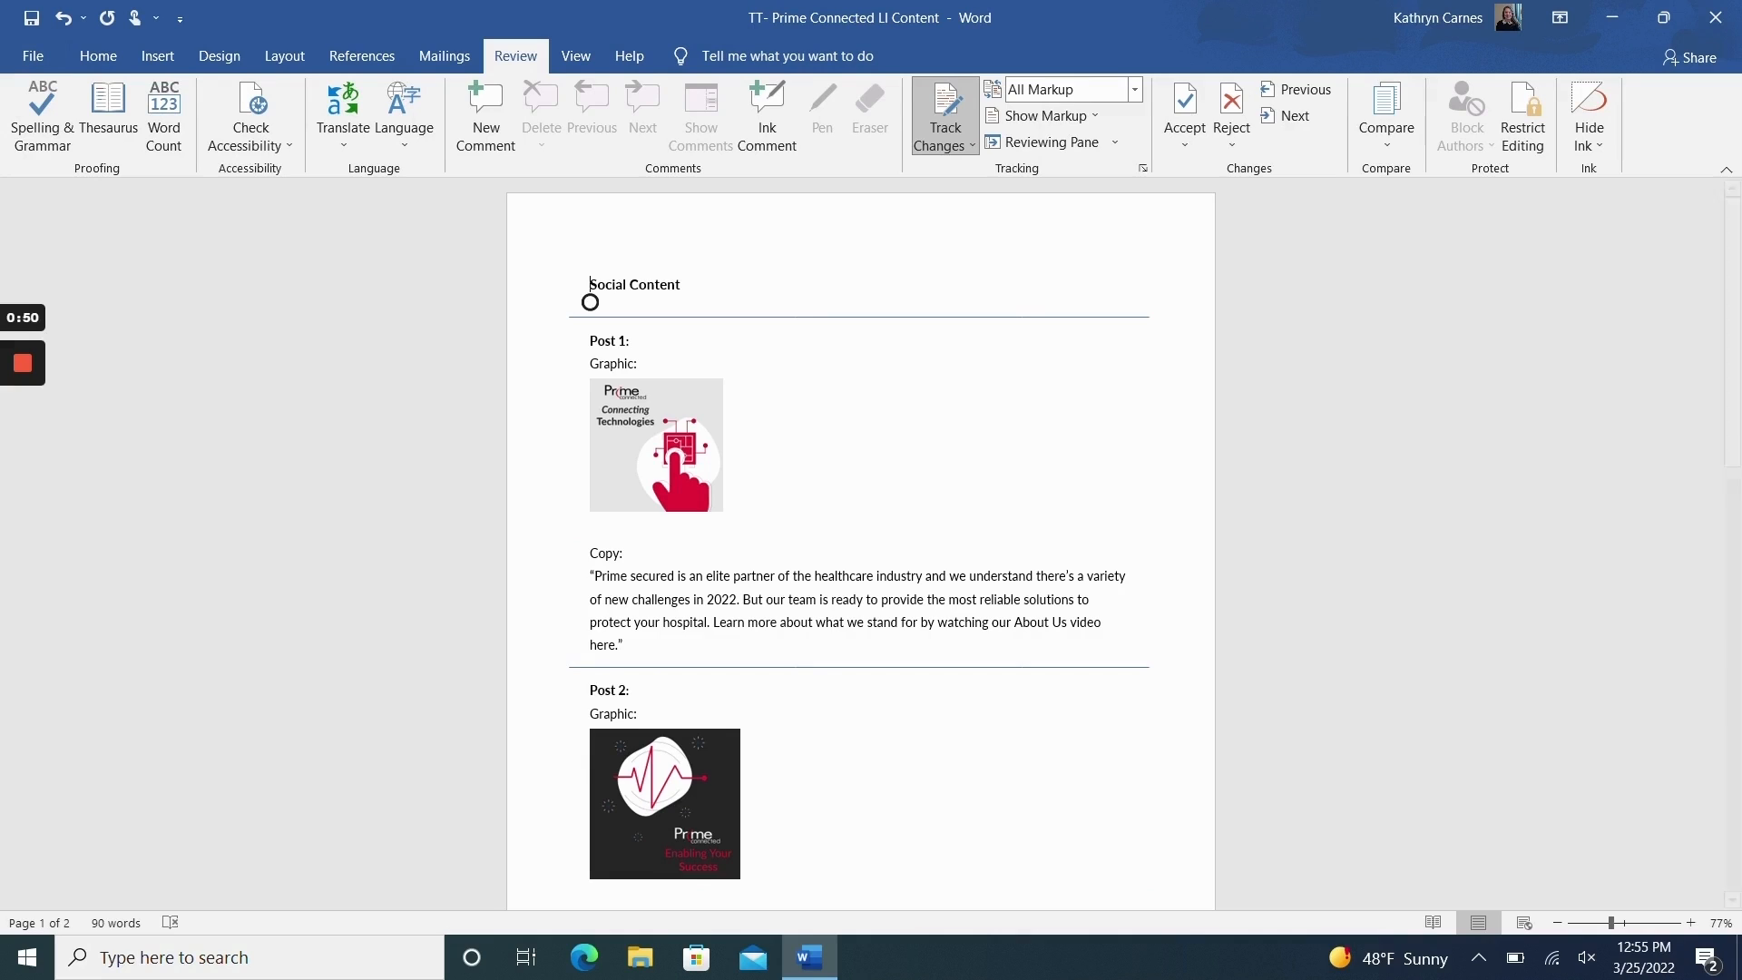
click(938, 115)
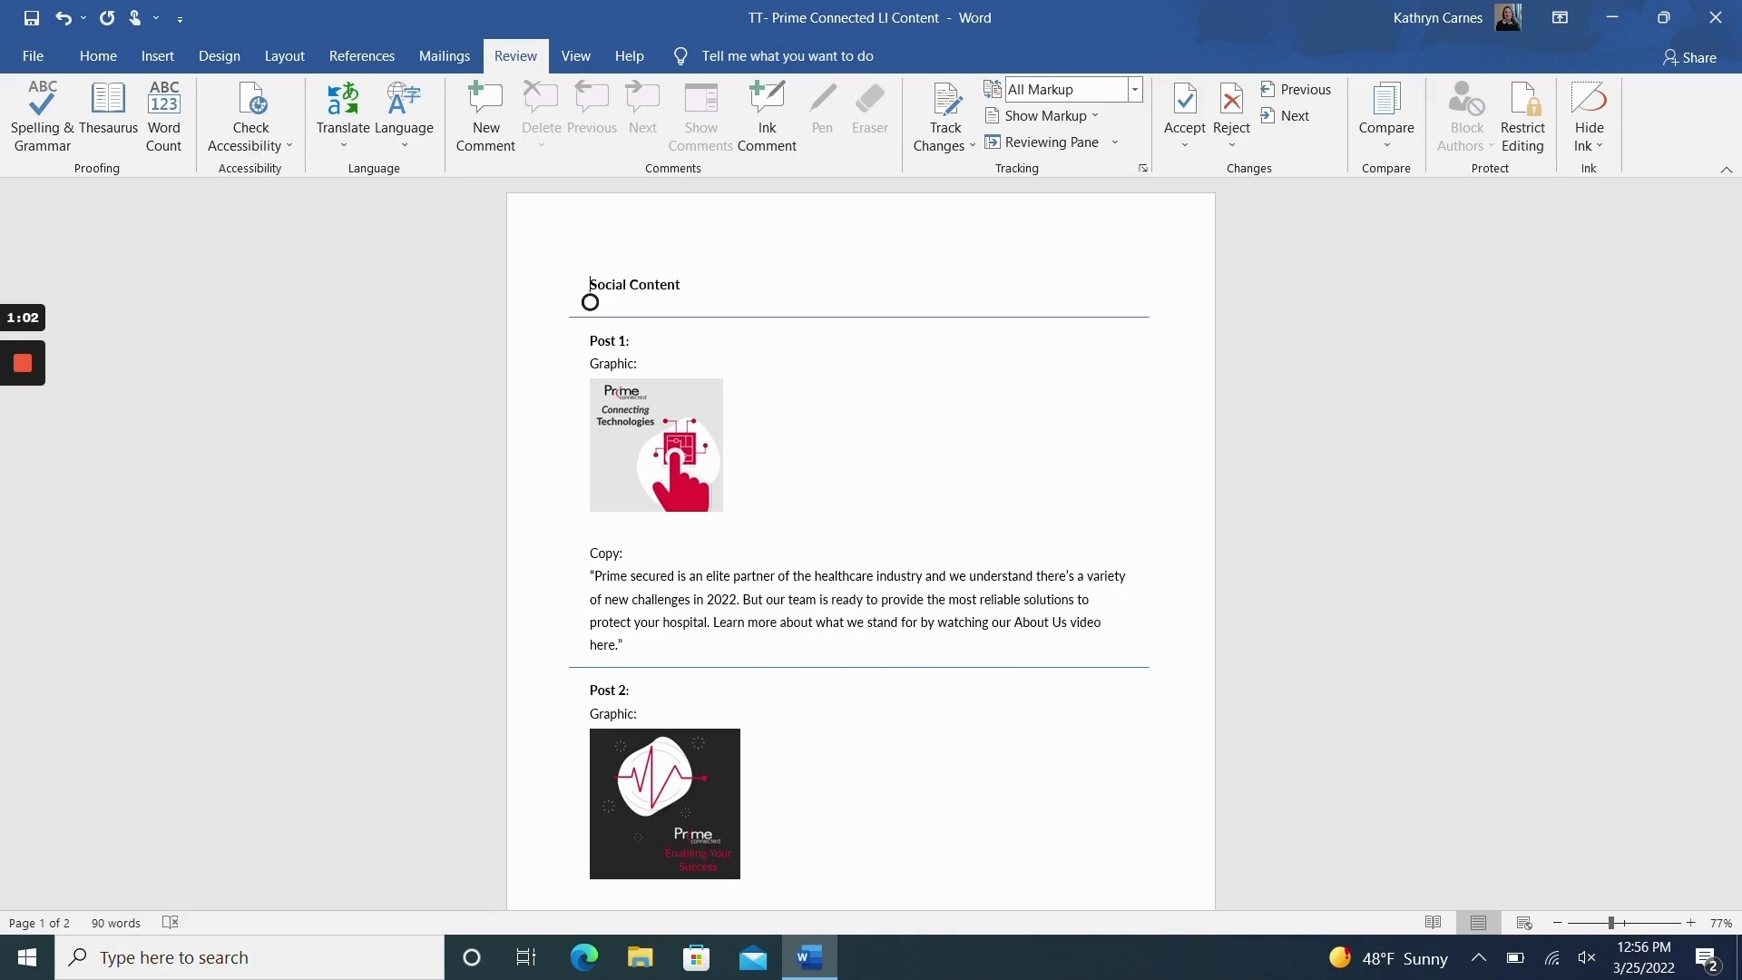
click(948, 101)
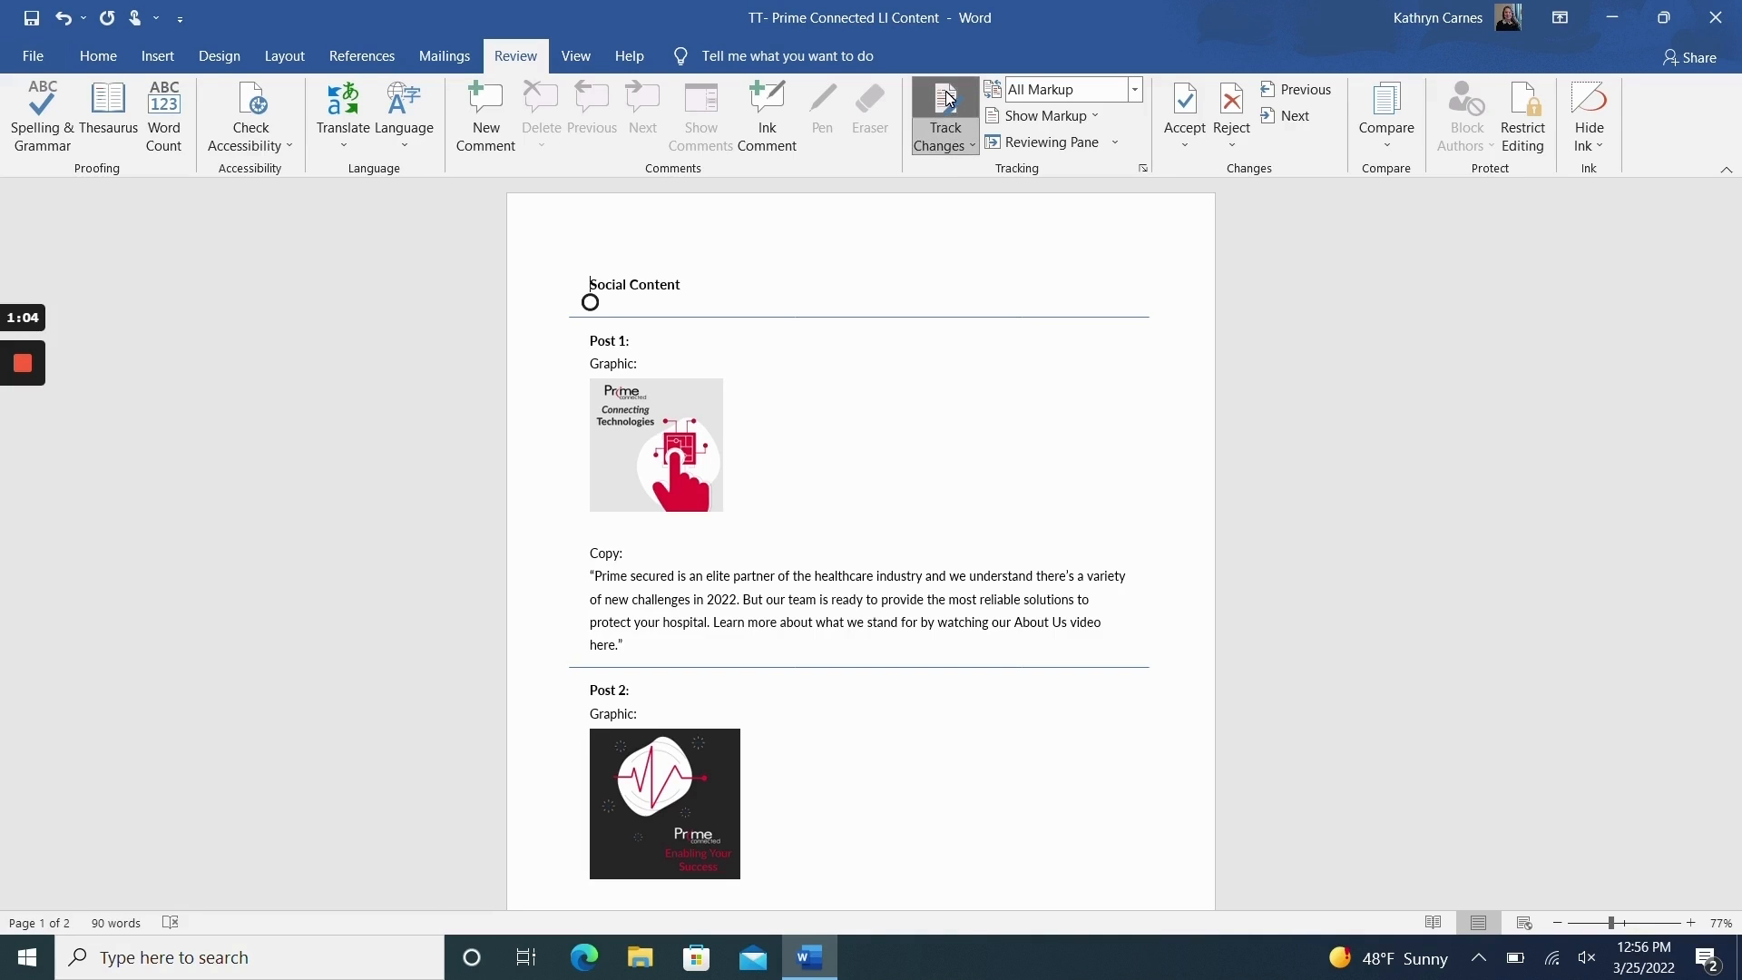
Step: Replace "secured" with "Connected" after "Prime" in the Post 1 copy
scroll(590, 302, down, 3)
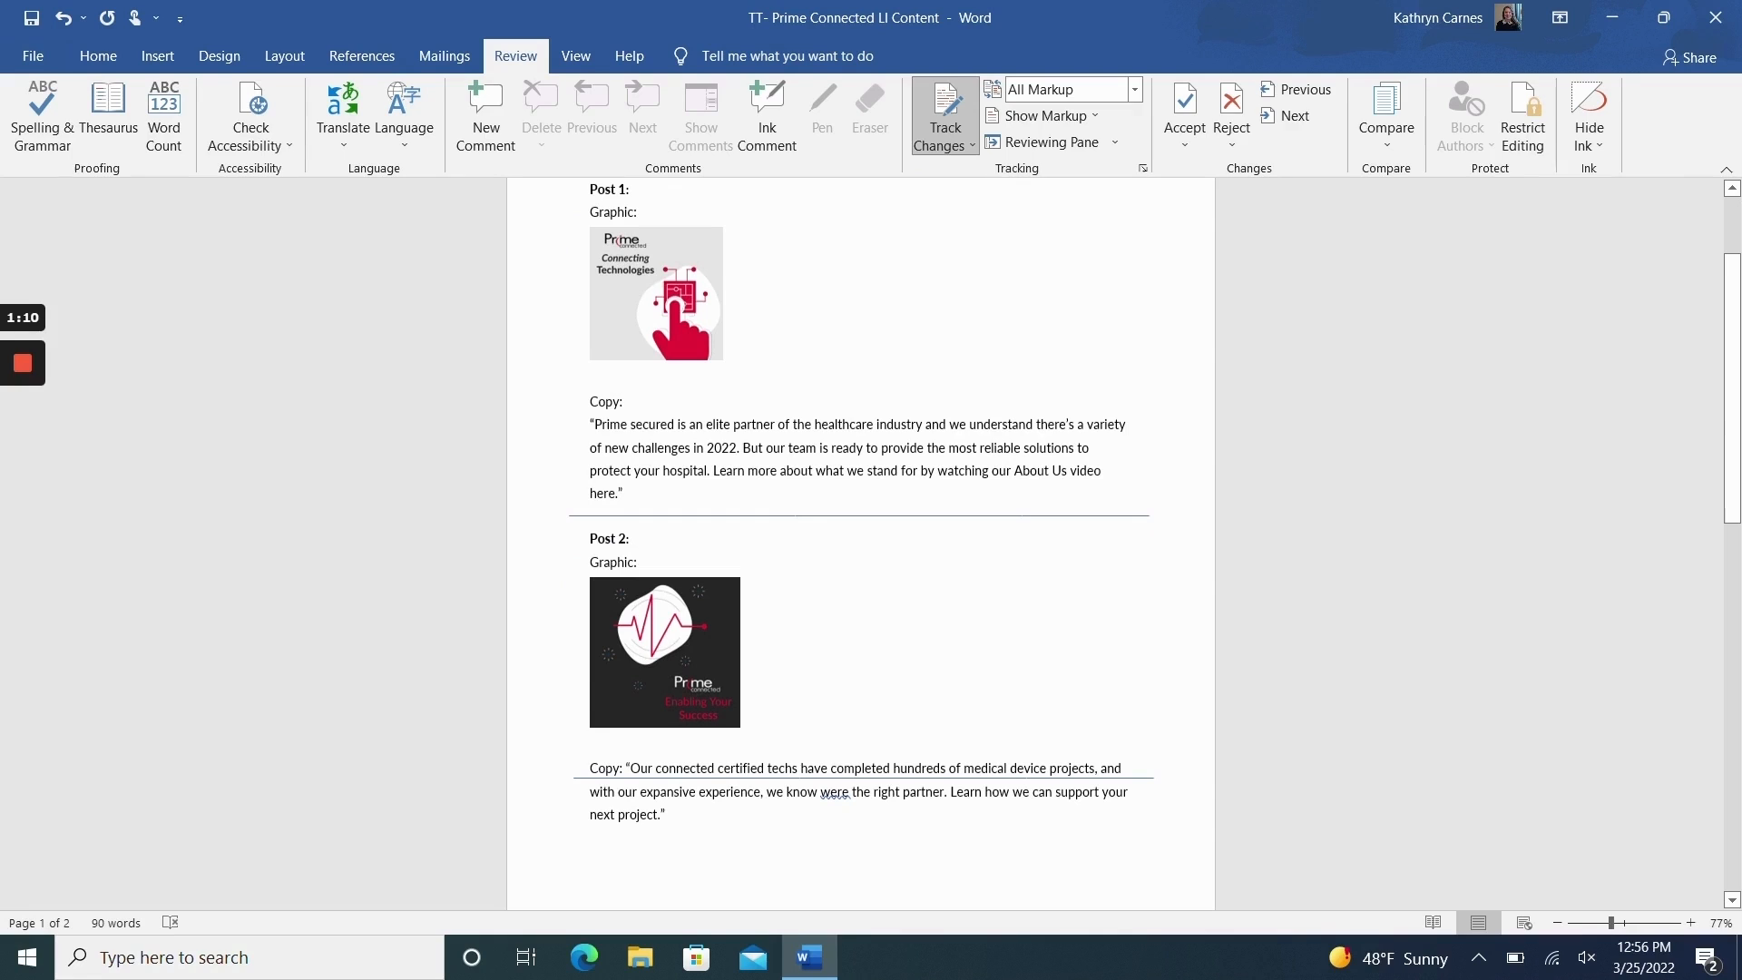
key(BackSpace)
key(BackSpace)
key(BackSpace)
key(BackSpace)
key(BackSpace)
key(BackSpace)
key(BackSpace)
text(Connected)
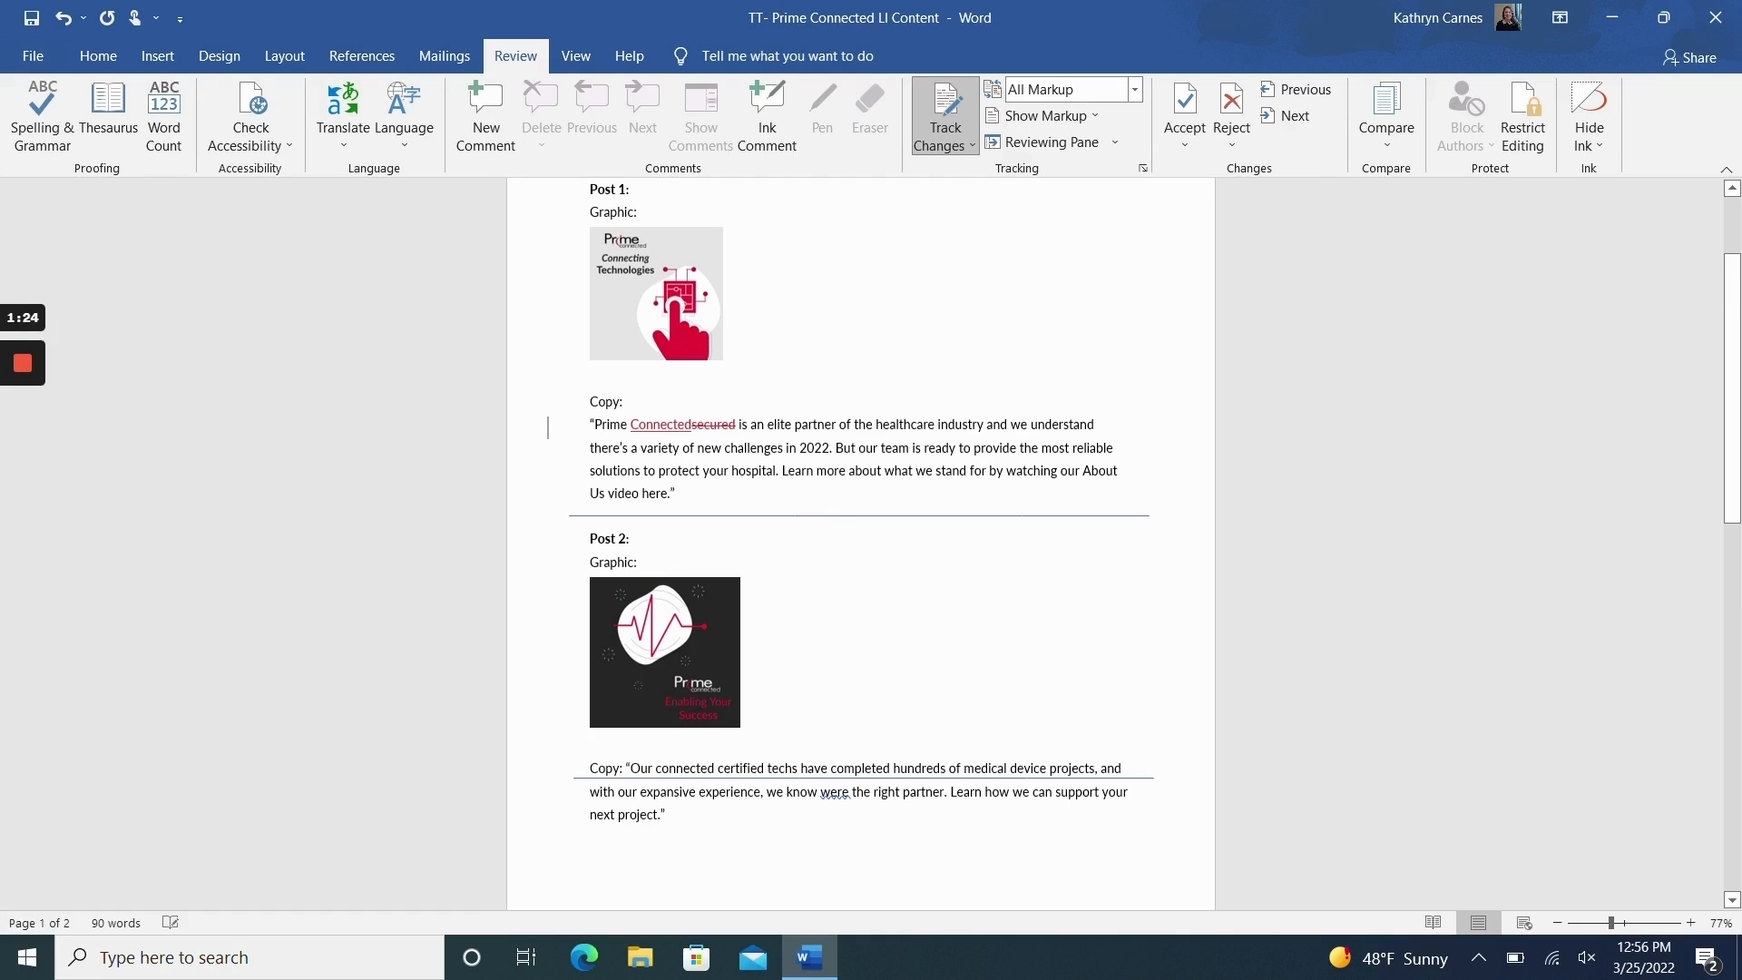
Step: Add the comment "Add “and issues” after" to the word "challenges" in the Post 1 copy
click(478, 109)
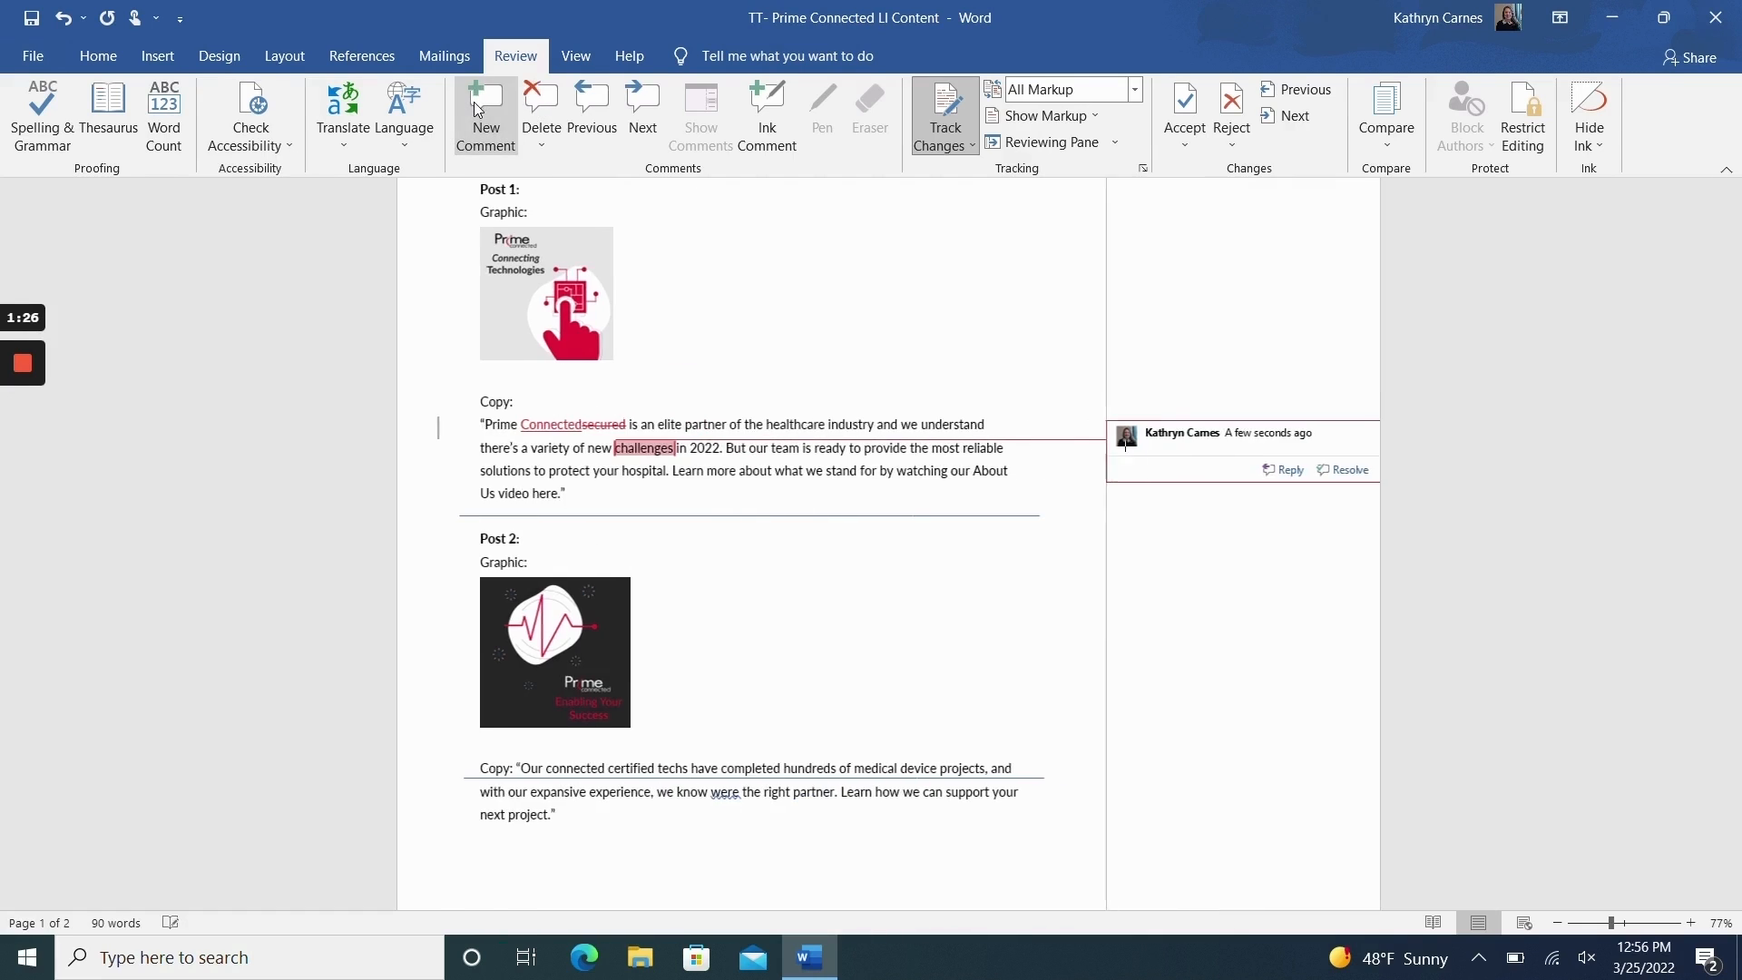
text(Add “and issues” after)
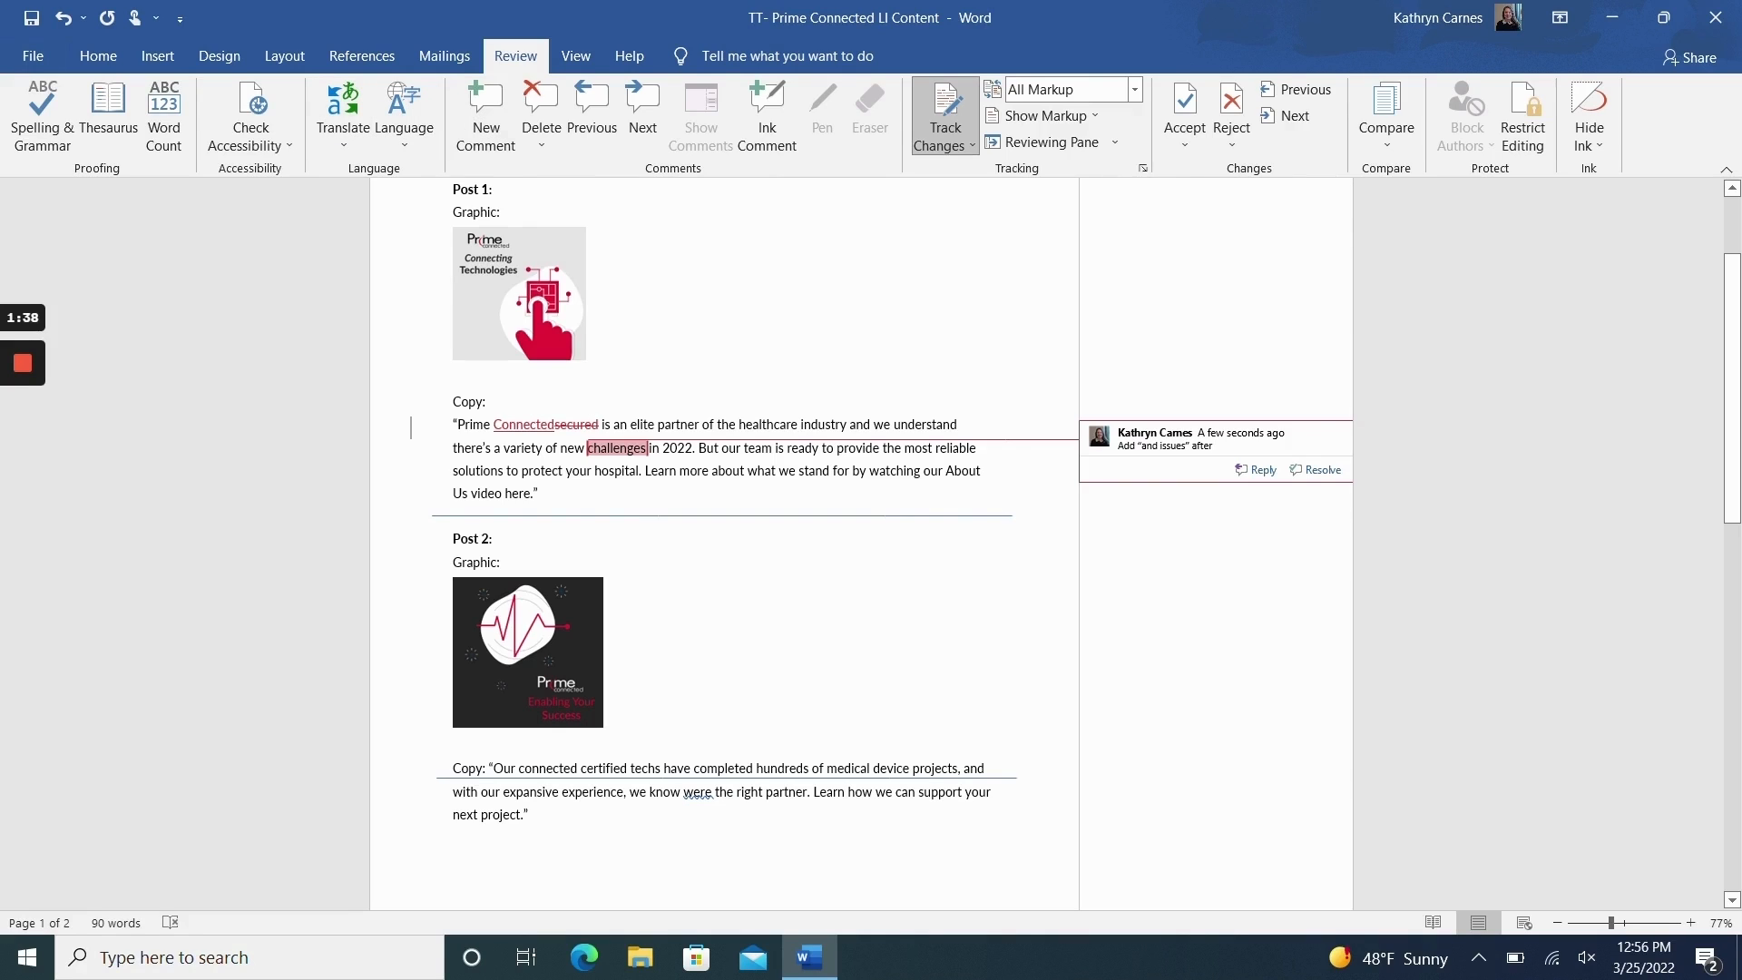
Step: Add the comment "Link to YouTube" to the word "here" at the end of the Post 1 copy
click(725, 626)
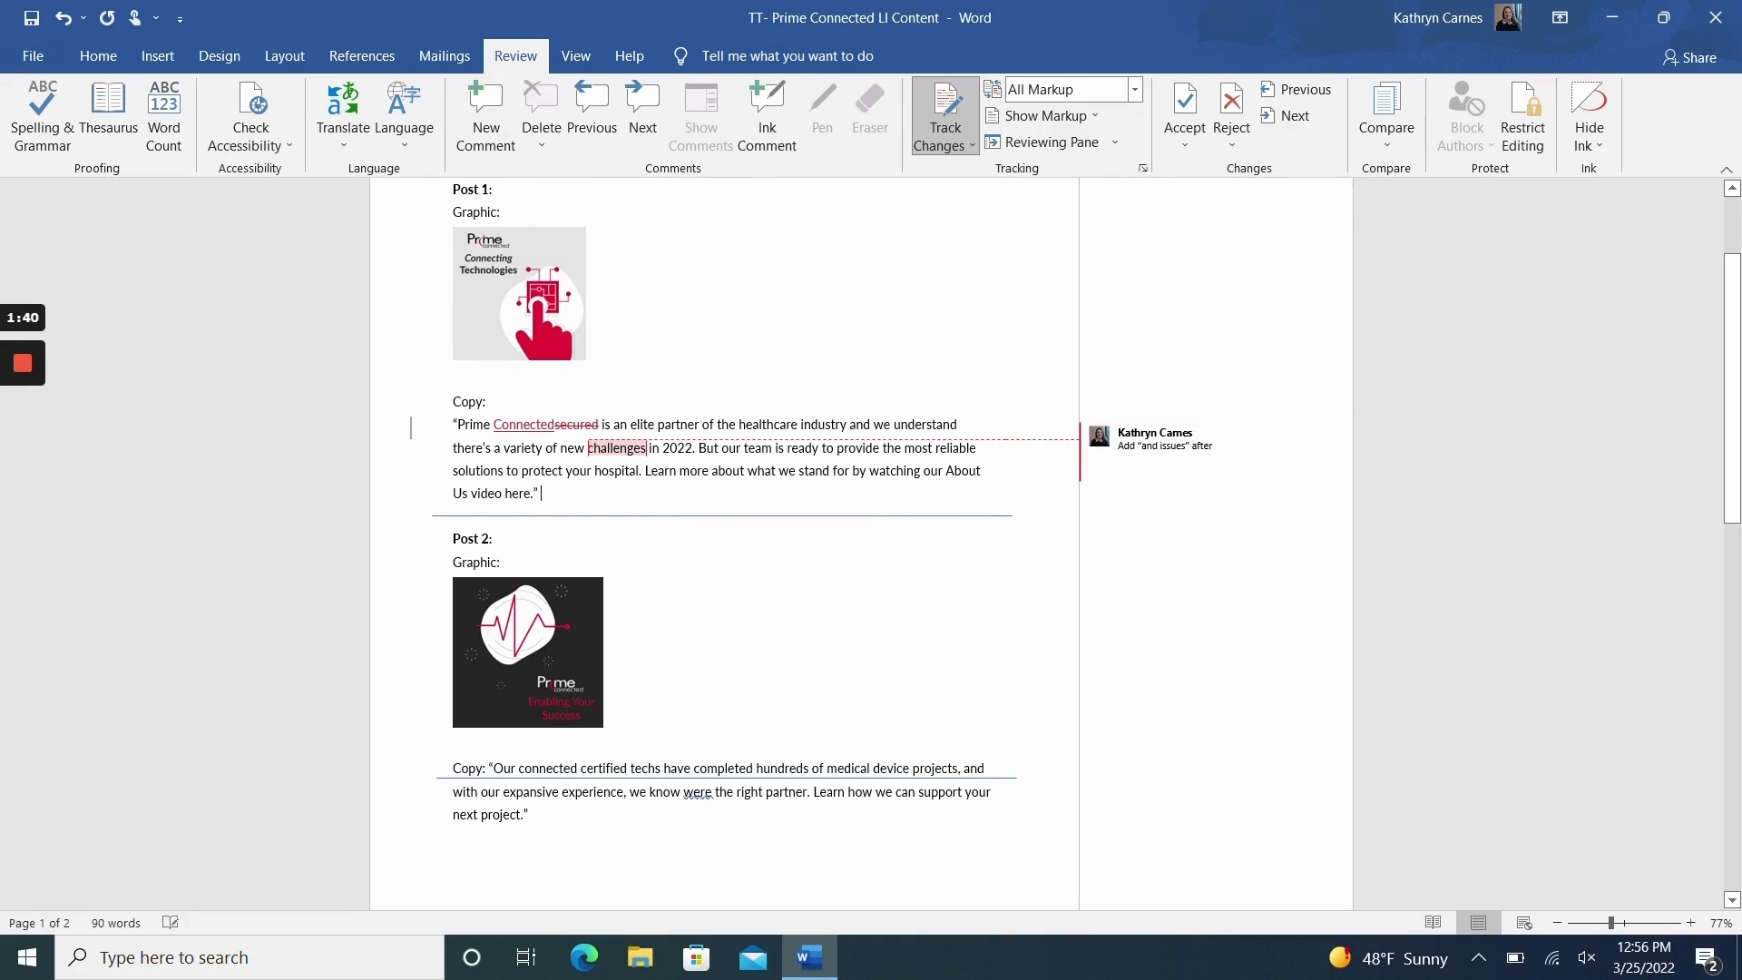
click(487, 109)
text(Link to YouTube)
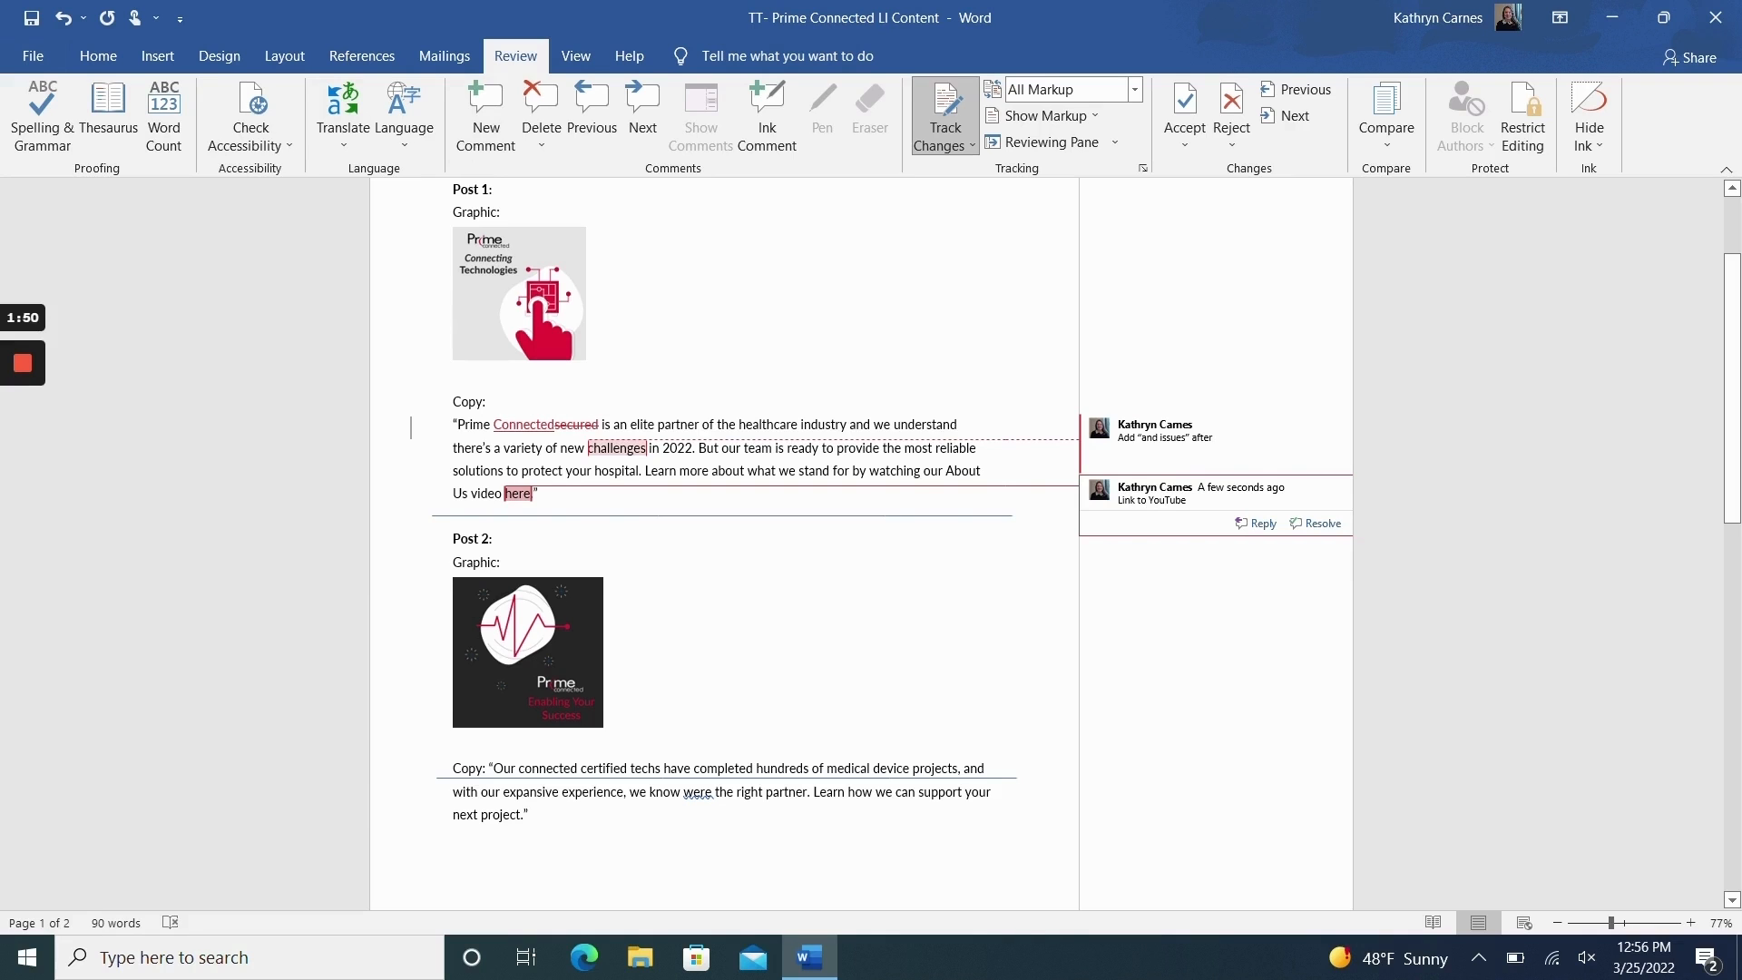
Step: Delete the word "connected" before "certified techs" in the Post 2 copy
scroll(1186, 277, down, 5)
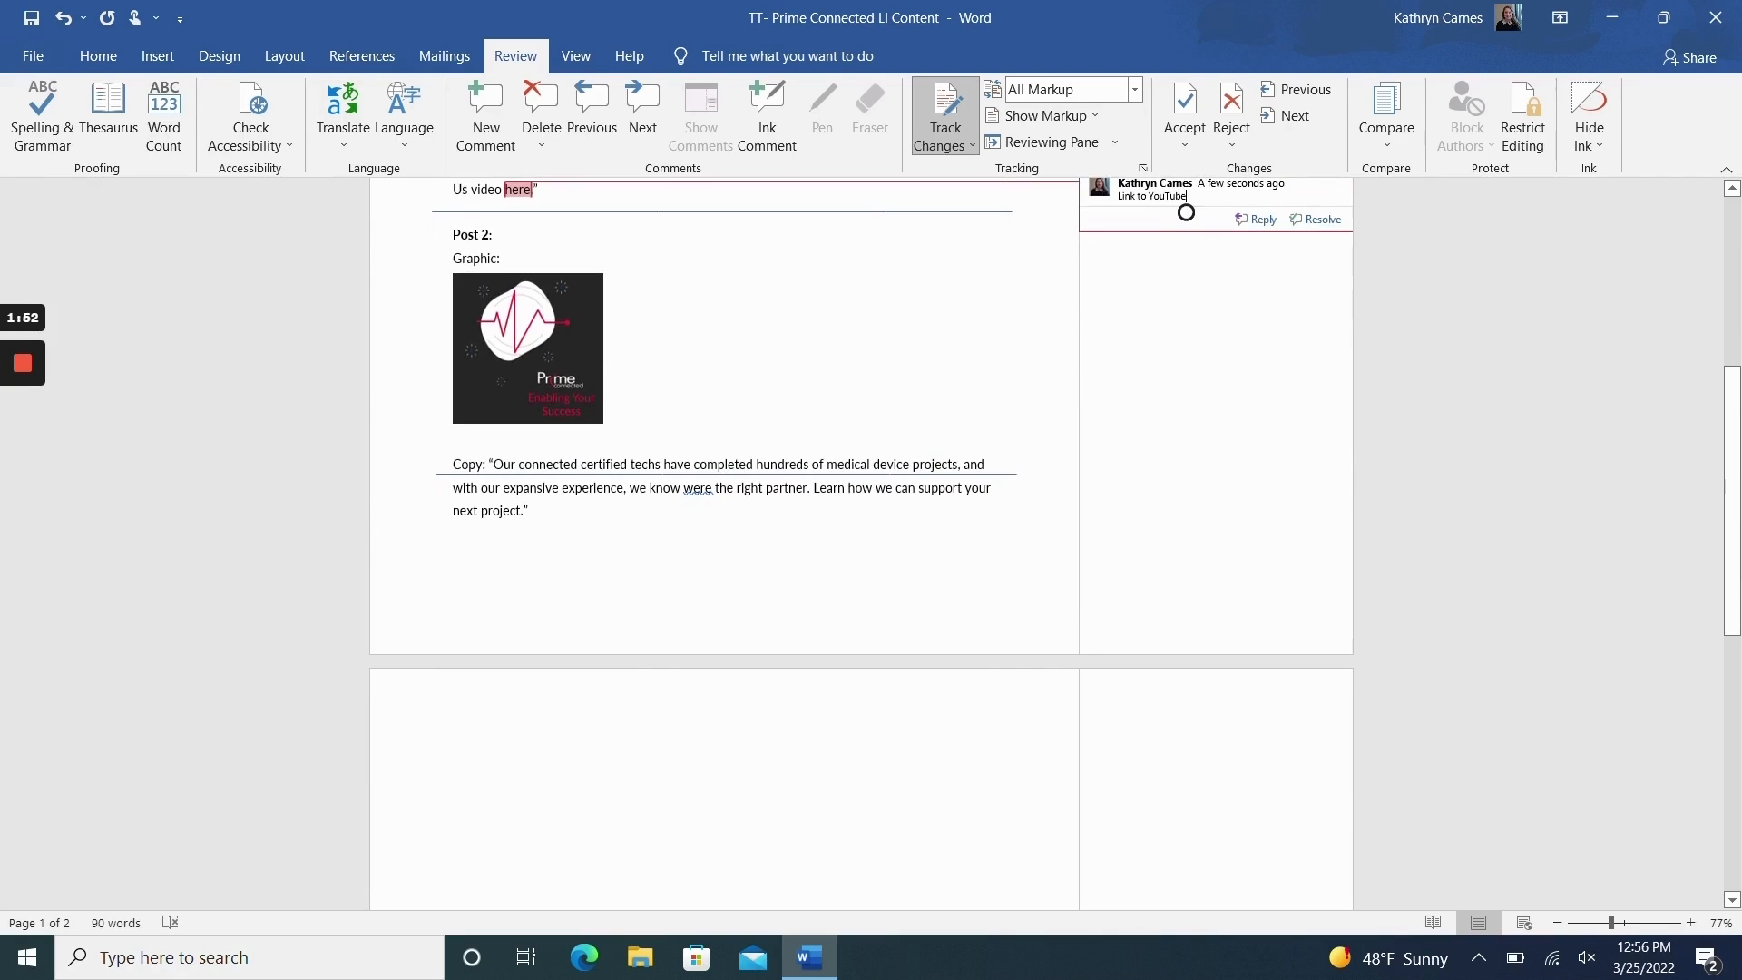
click(578, 464)
key(BackSpace)
key(BackSpace)
key(BackSpace)
key(BackSpace)
key(BackSpace)
key(BackSpace)
key(BackSpace)
key(BackSpace)
key(BackSpace)
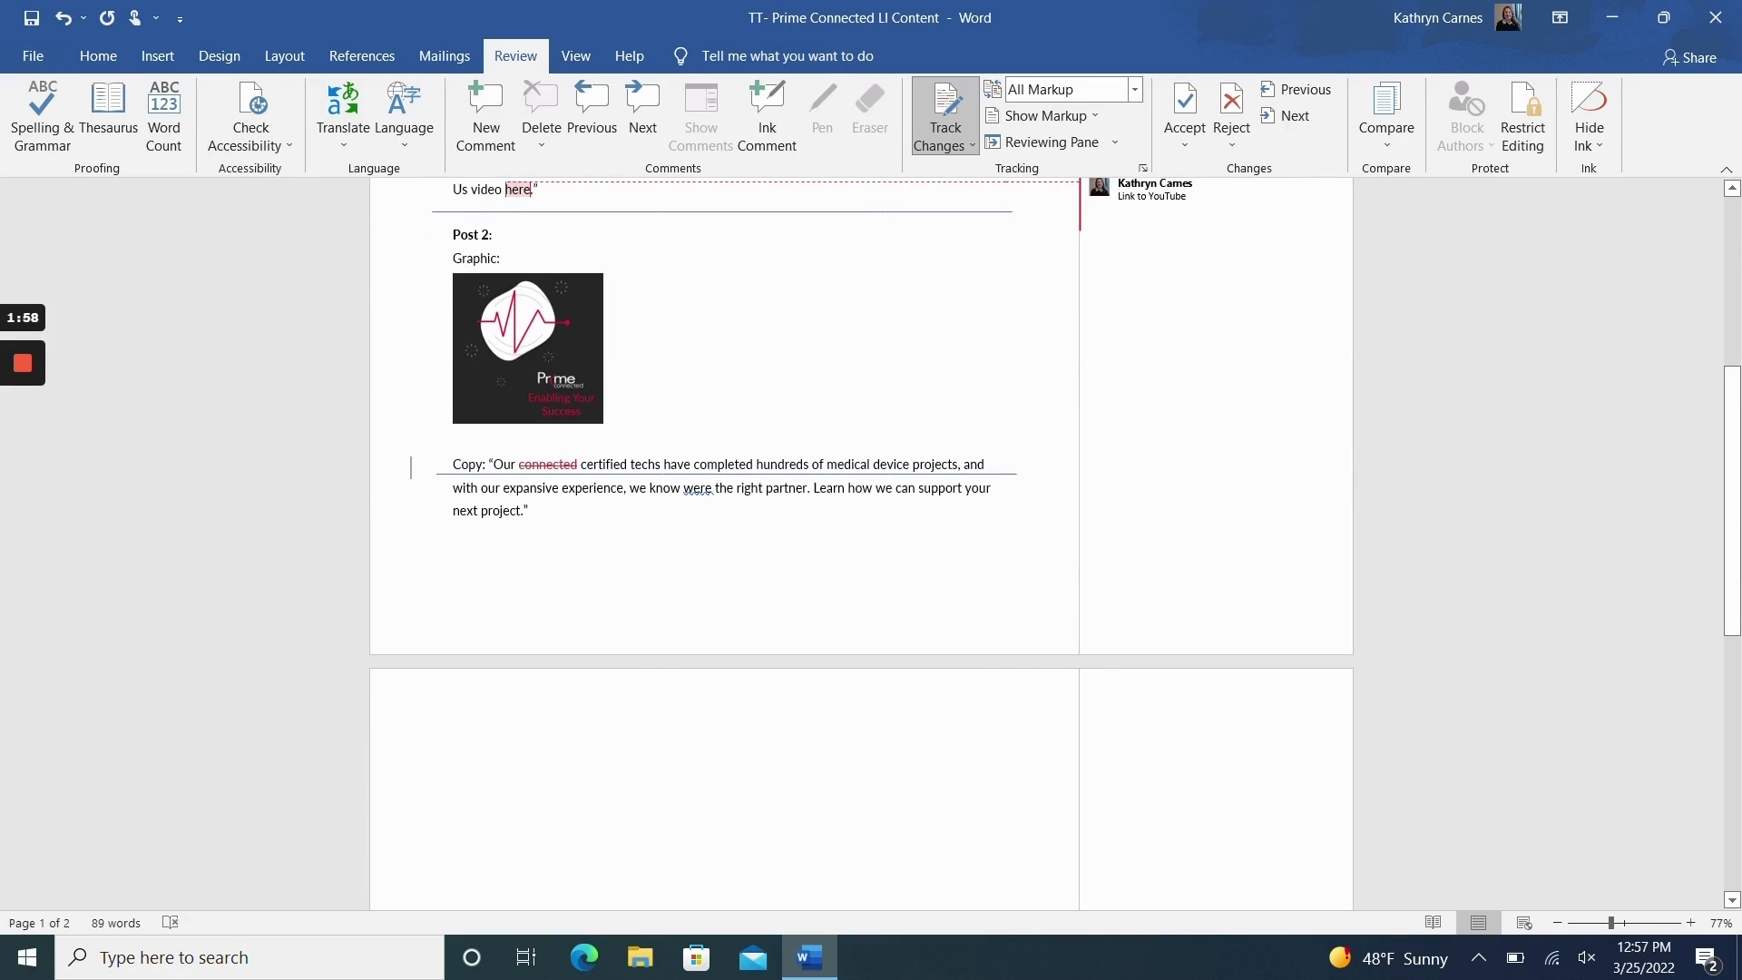
Step: Add the comment "Thousands" to the word "hundreds" in the Post 2 copy
click(803, 464)
click(490, 118)
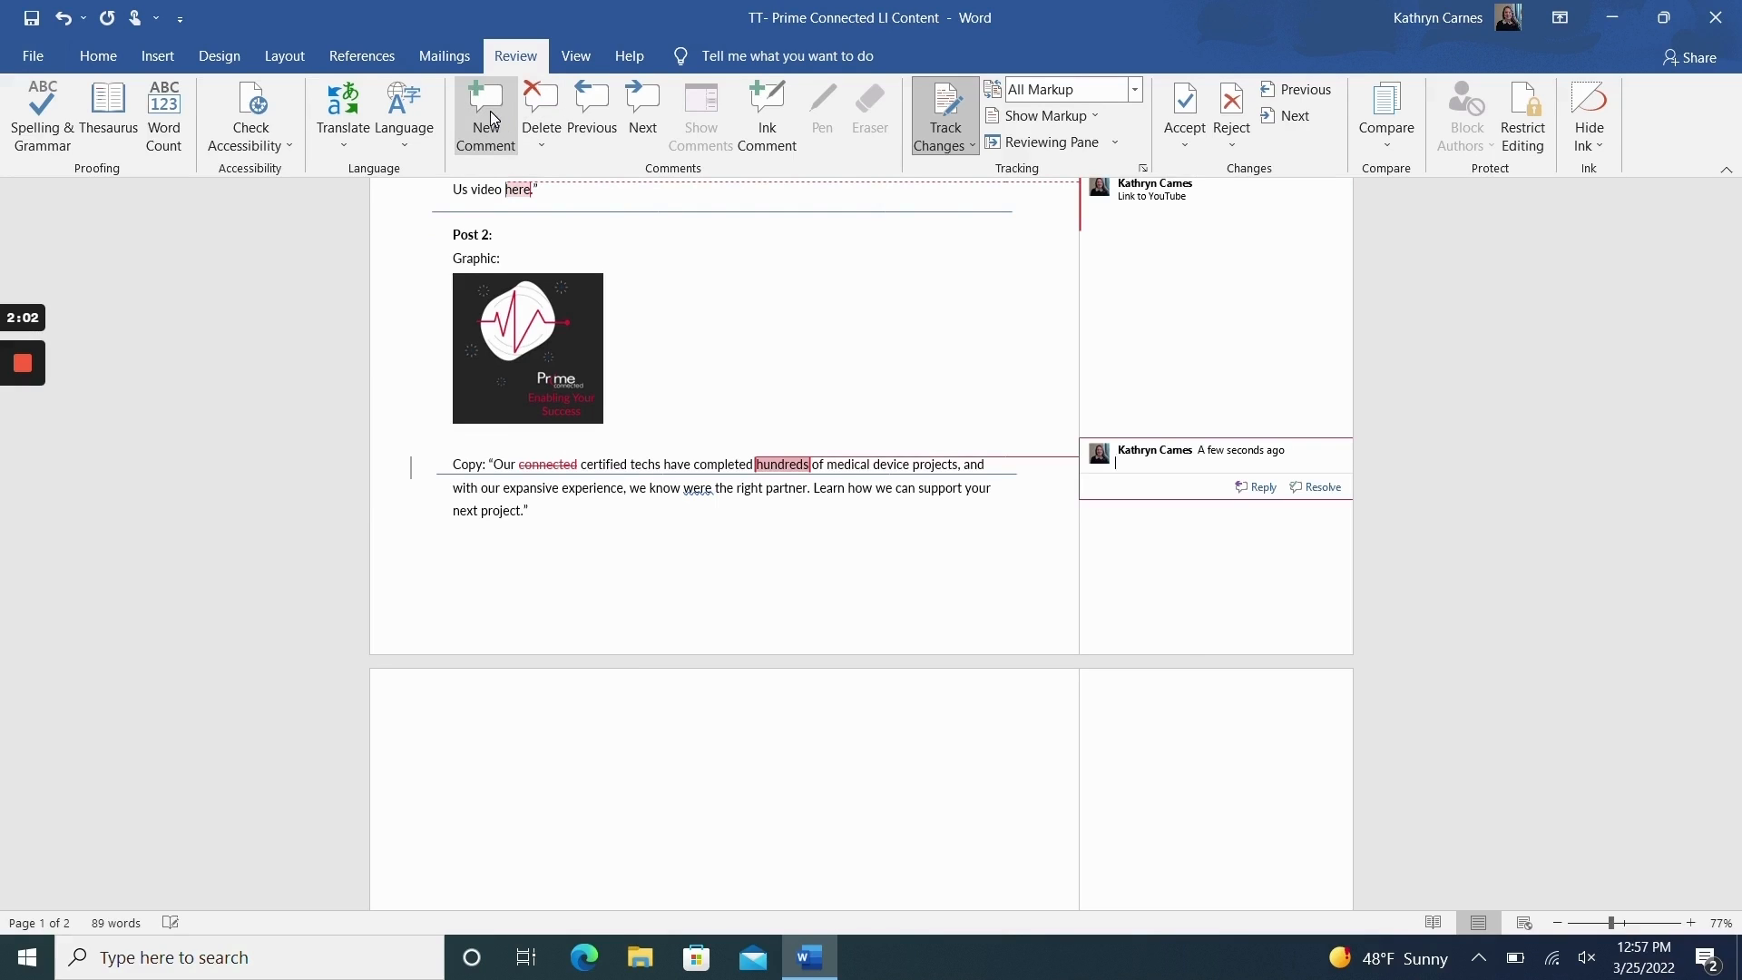
text(Thousands)
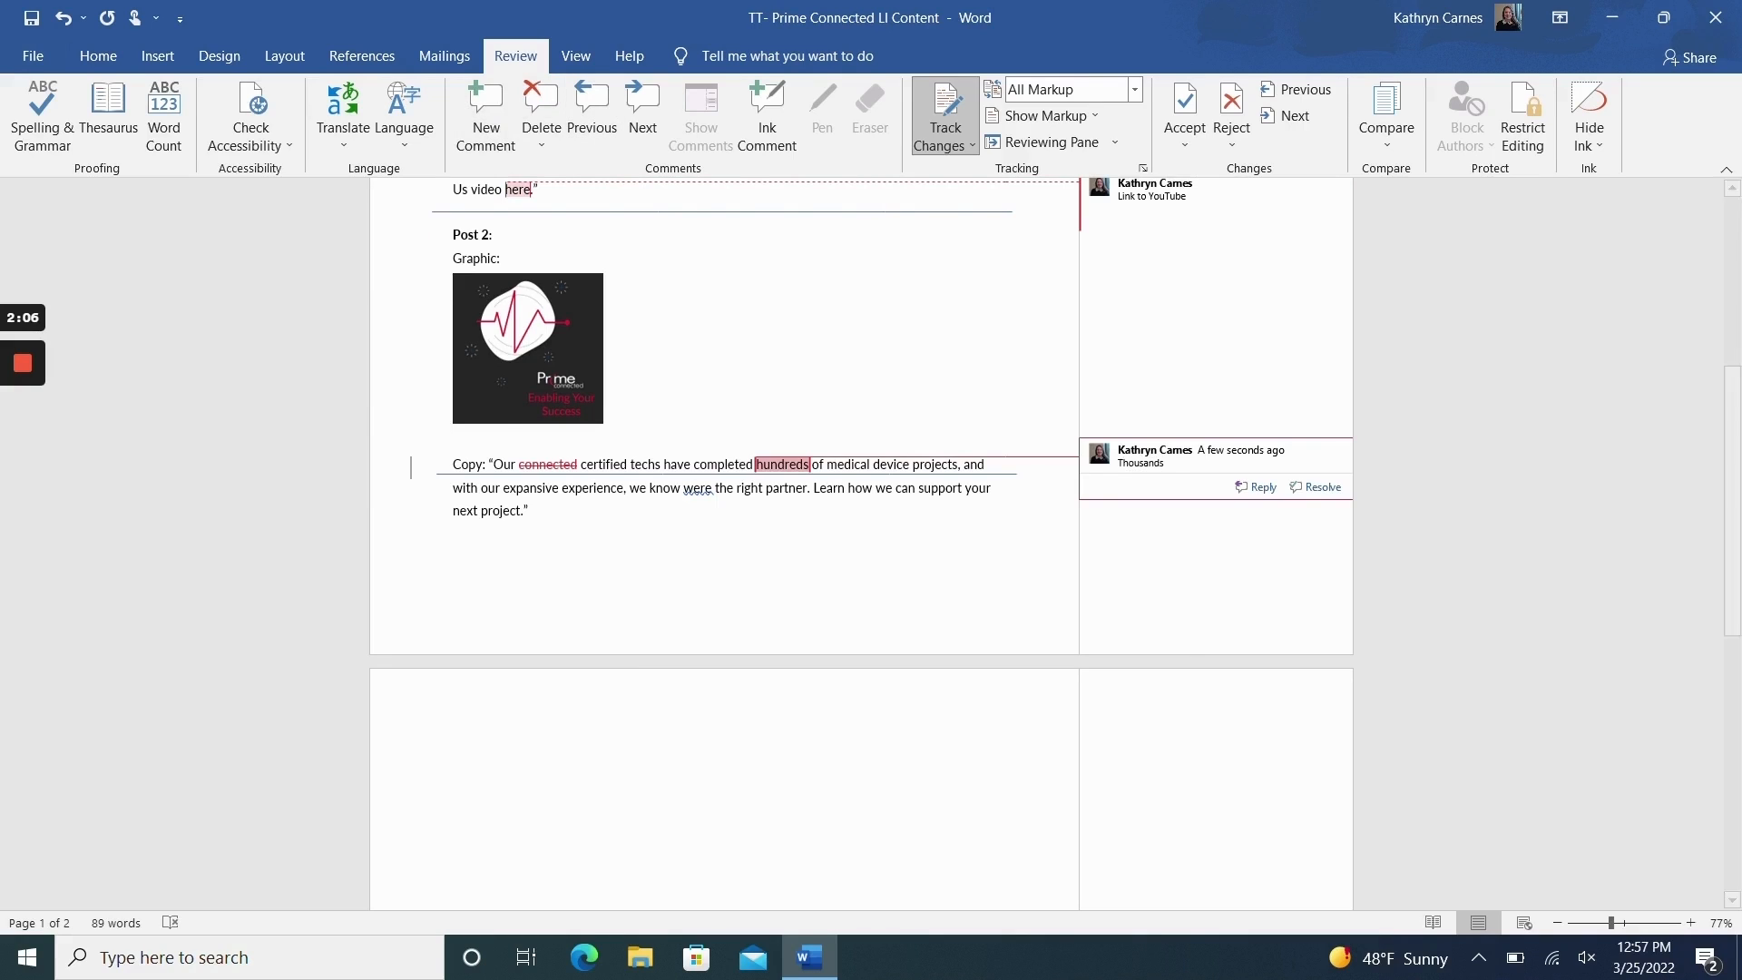
Step: Correct "were" to "we're" in the Post 2 copy and add the comment "Link to Website" to the closing word "project"
click(700, 488)
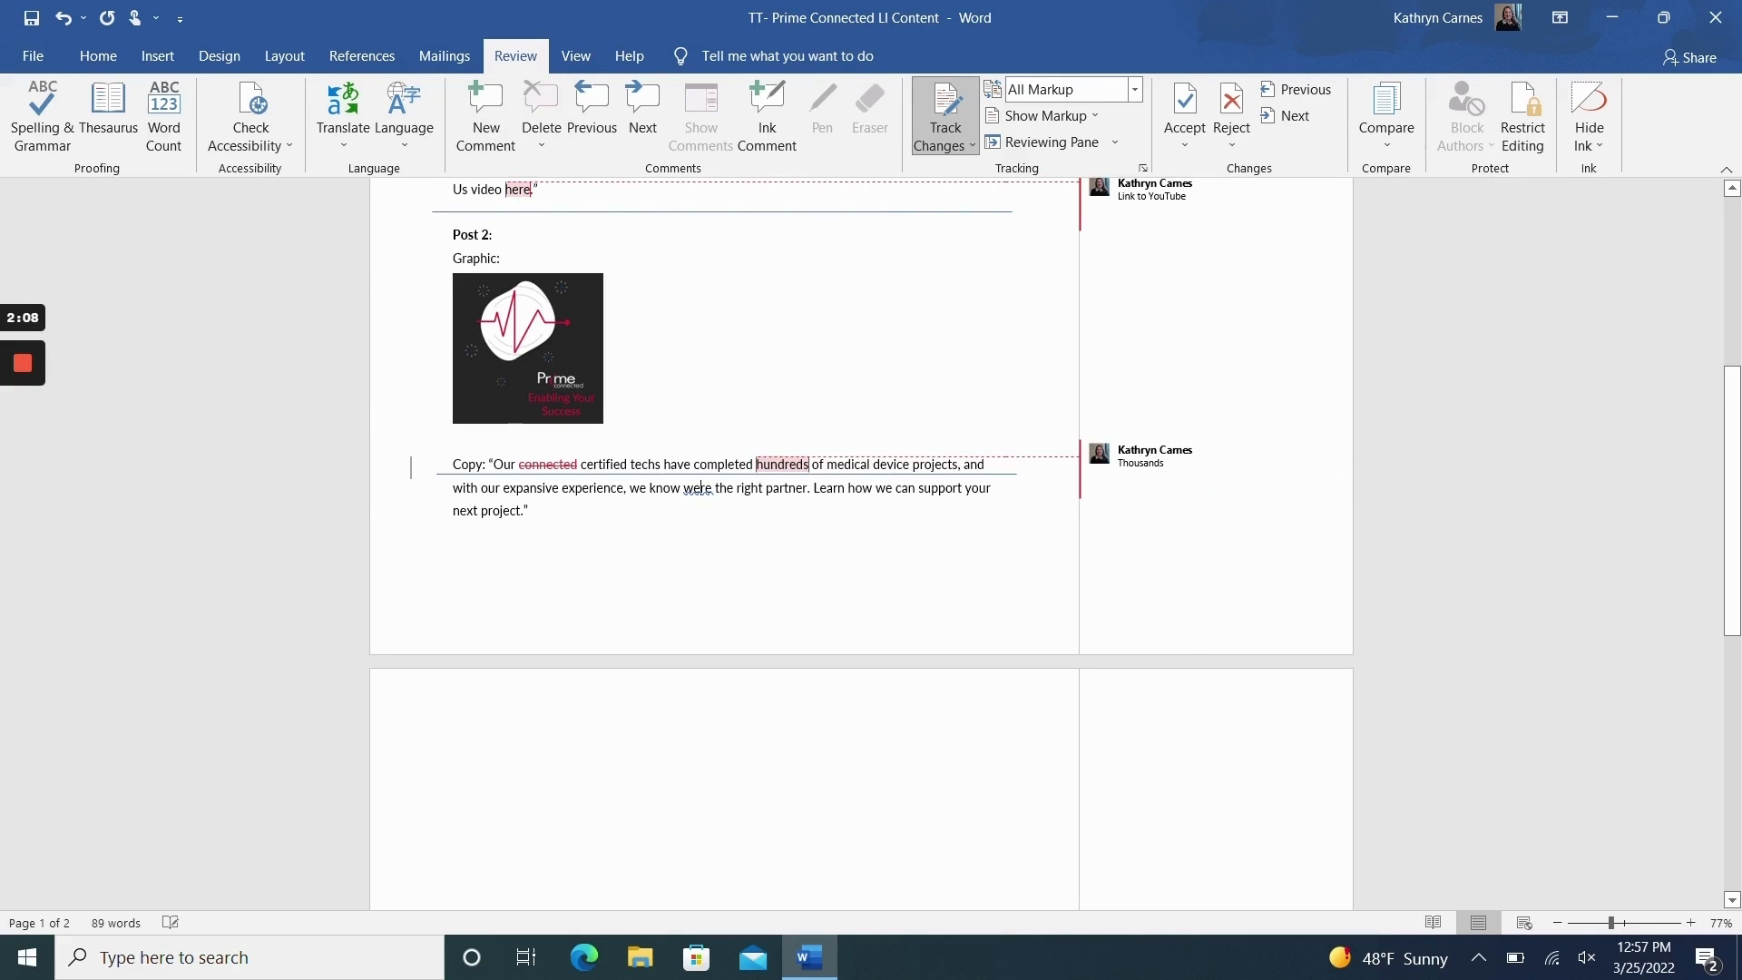
text(')
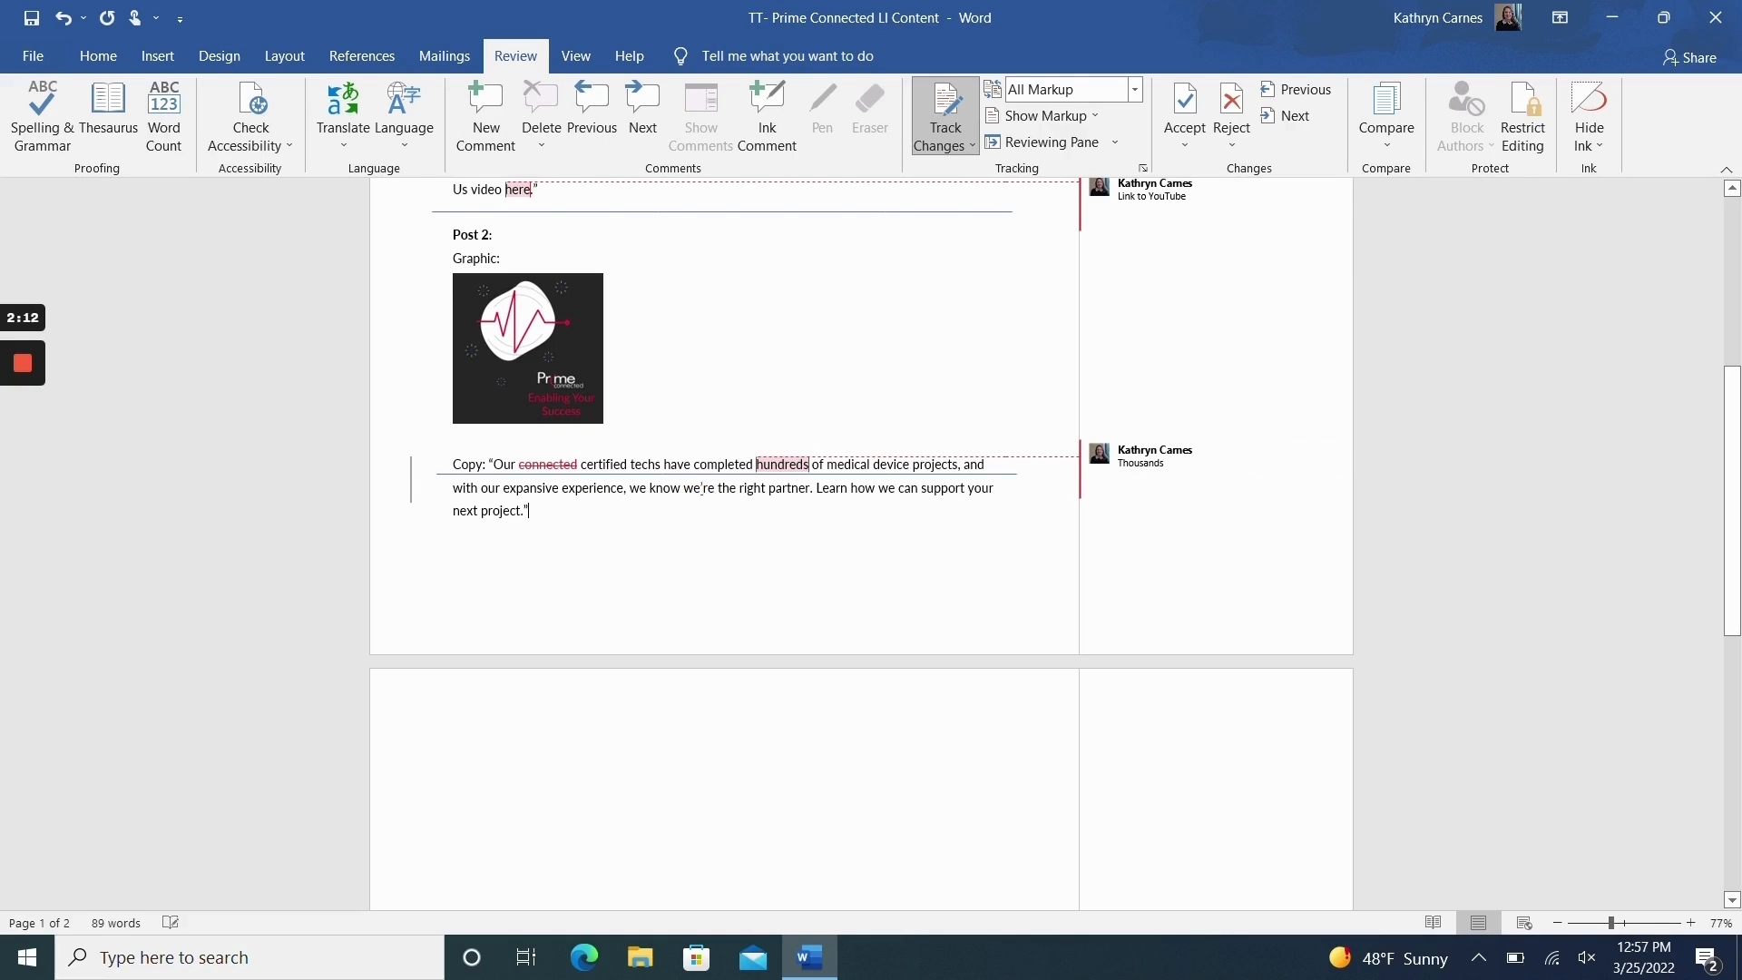
click(496, 109)
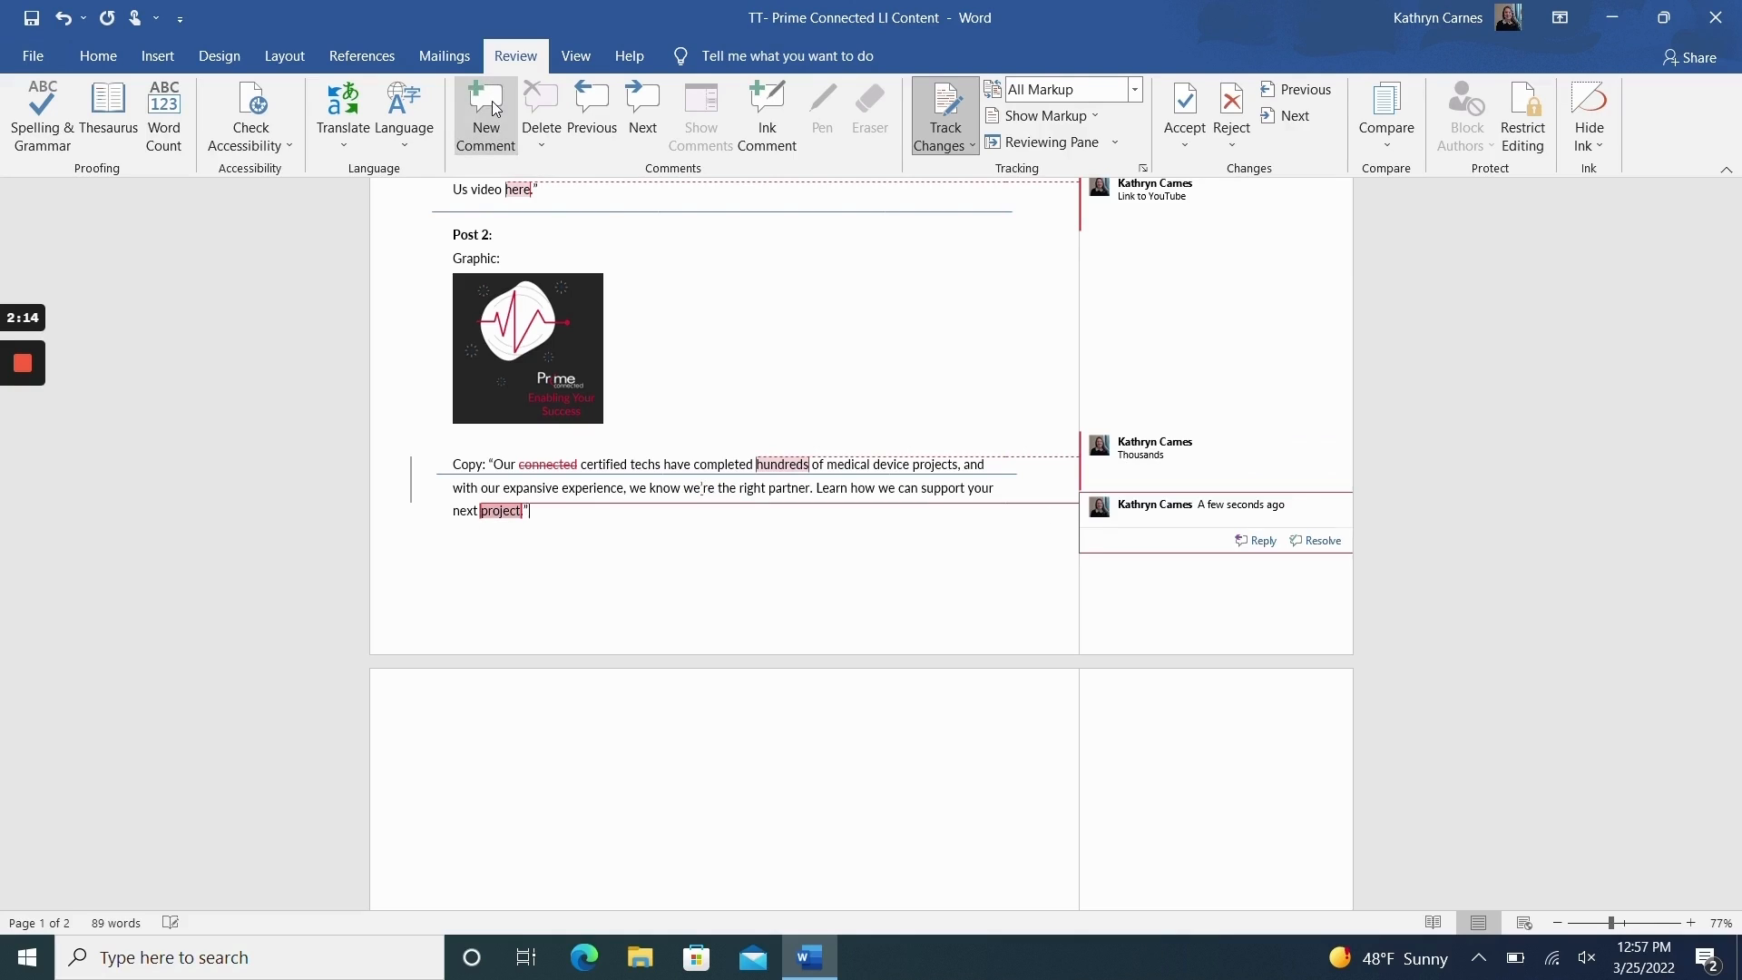
text(Link to Website)
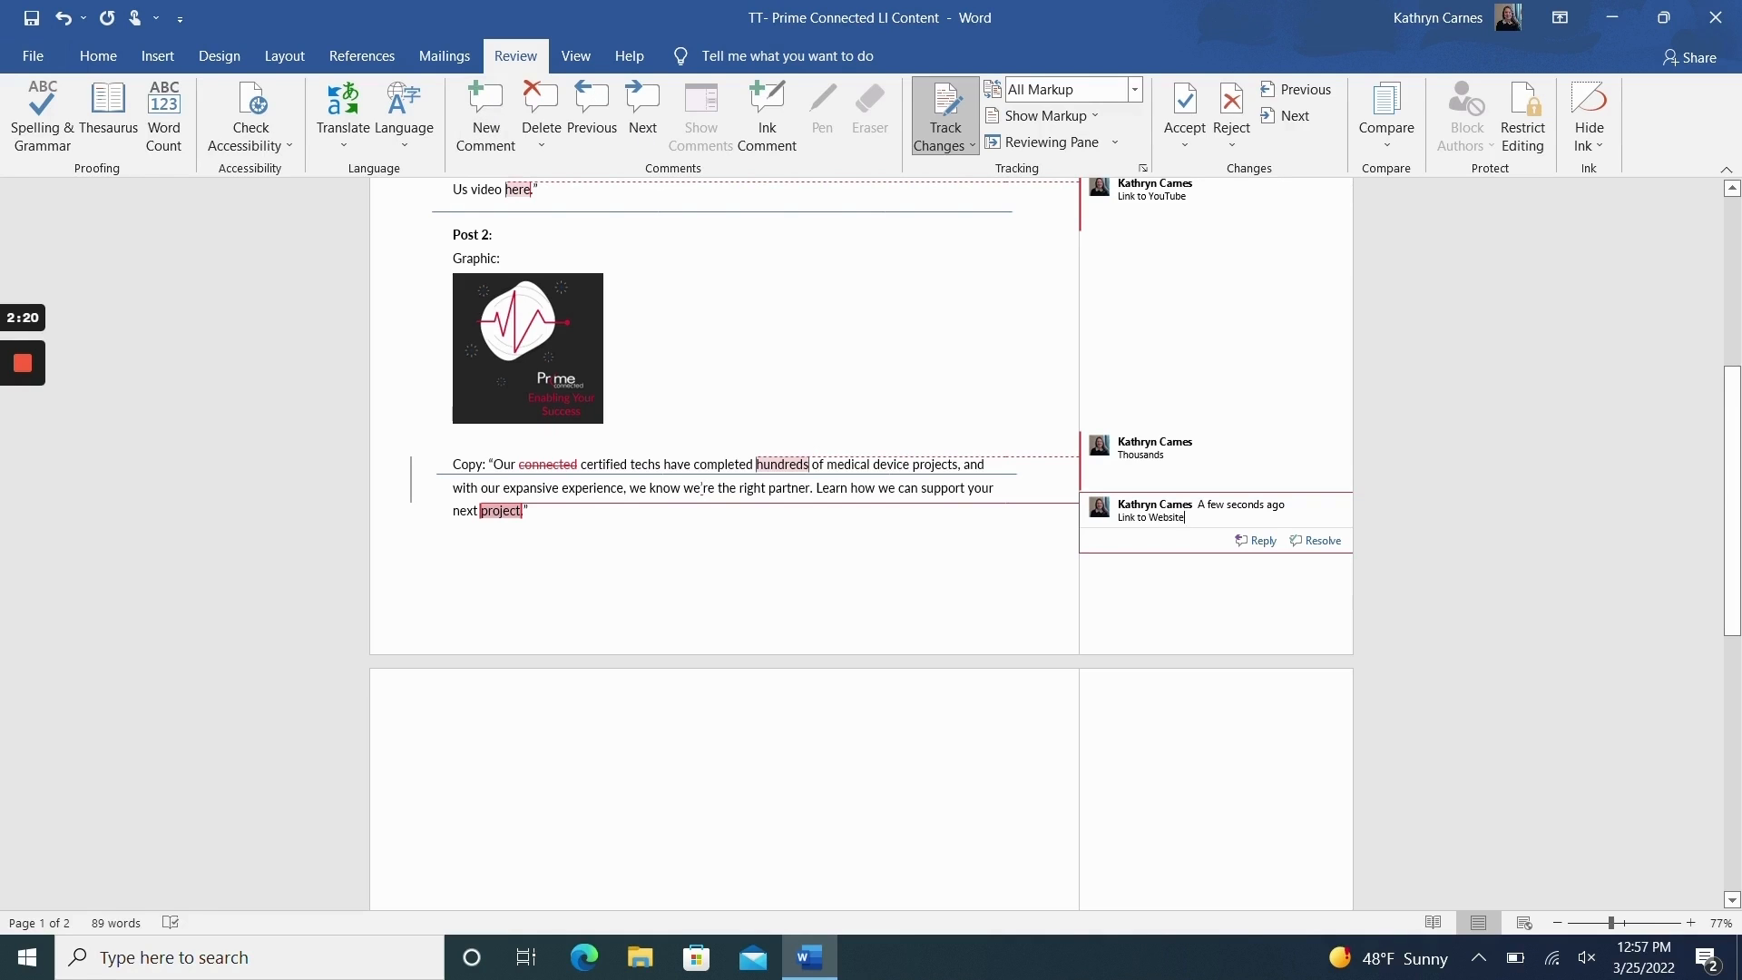
Step: Turn off Track Changes and look over the tracked edits and comments in both posts
scroll(1182, 746, up, 8)
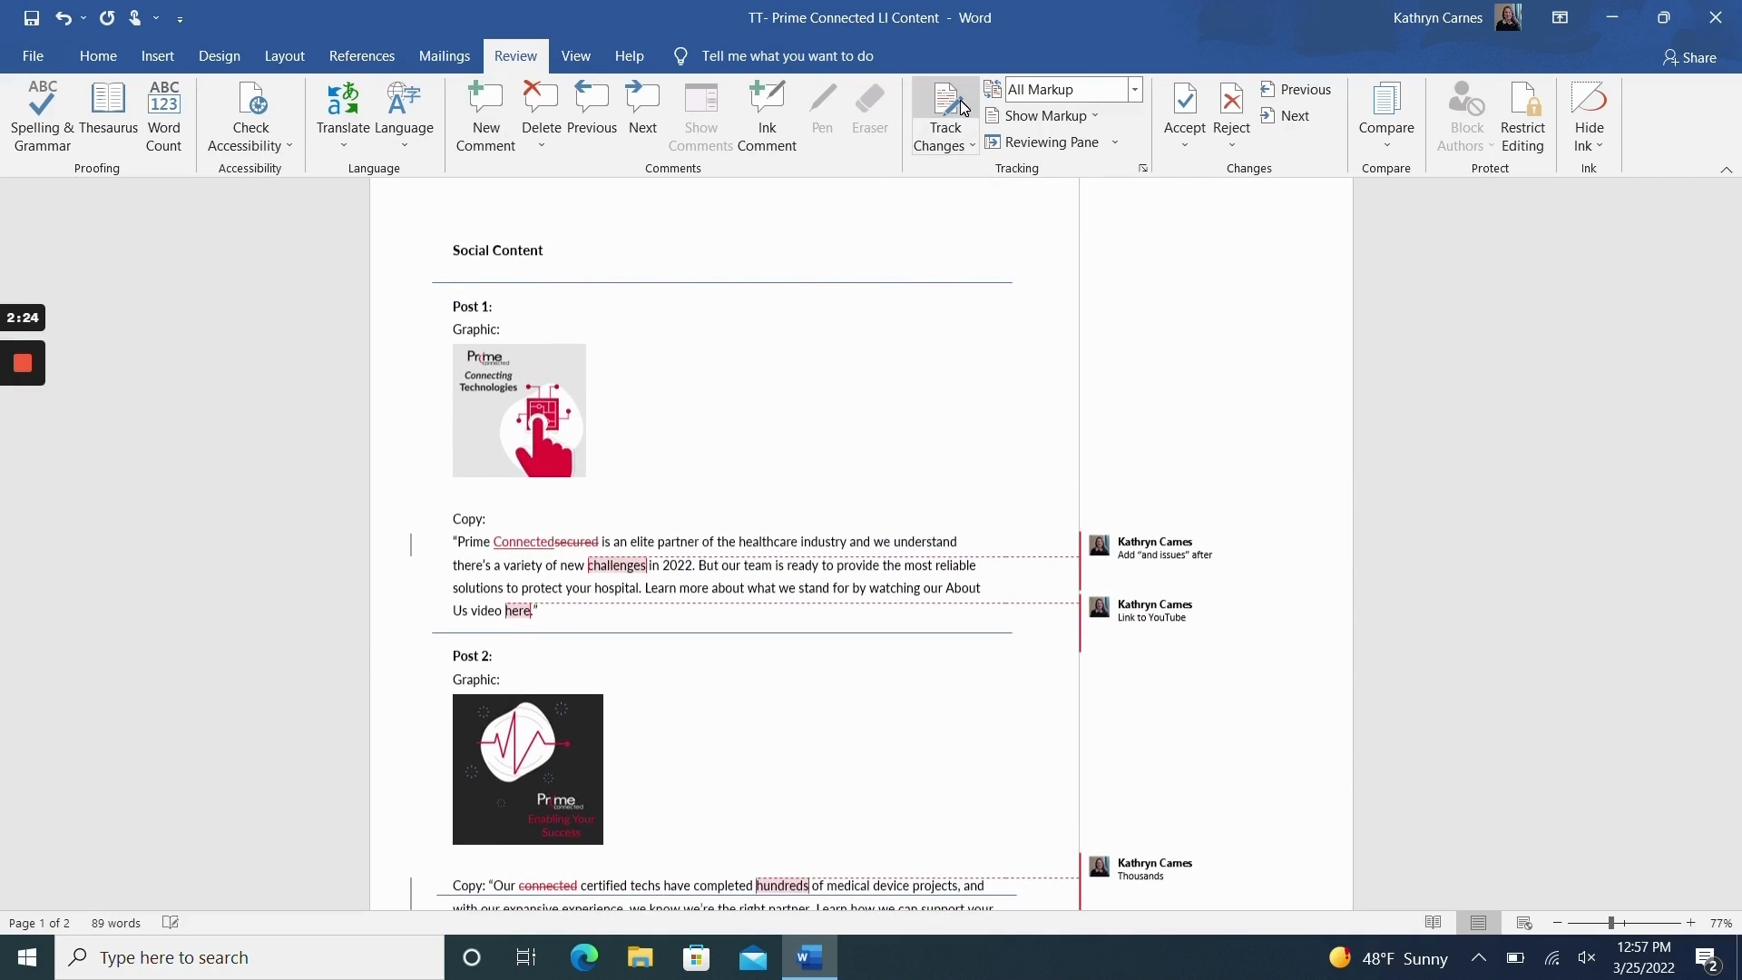
scroll(862, 544, down, 2)
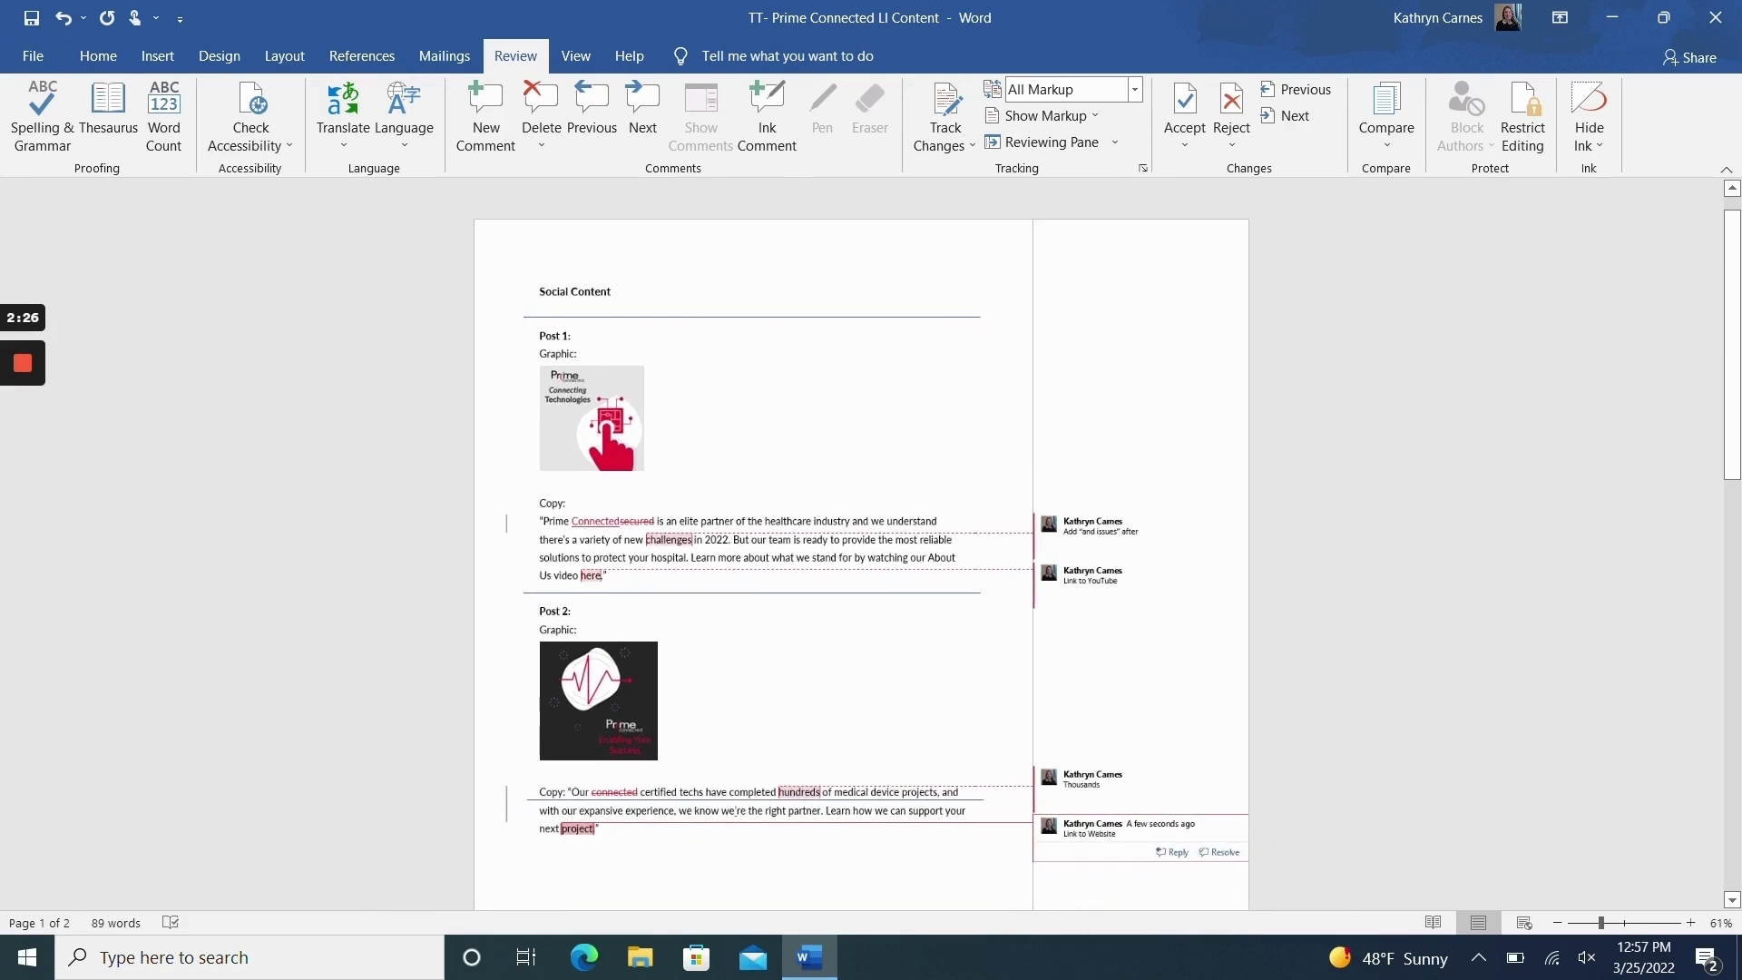
scroll(862, 544, up, 1)
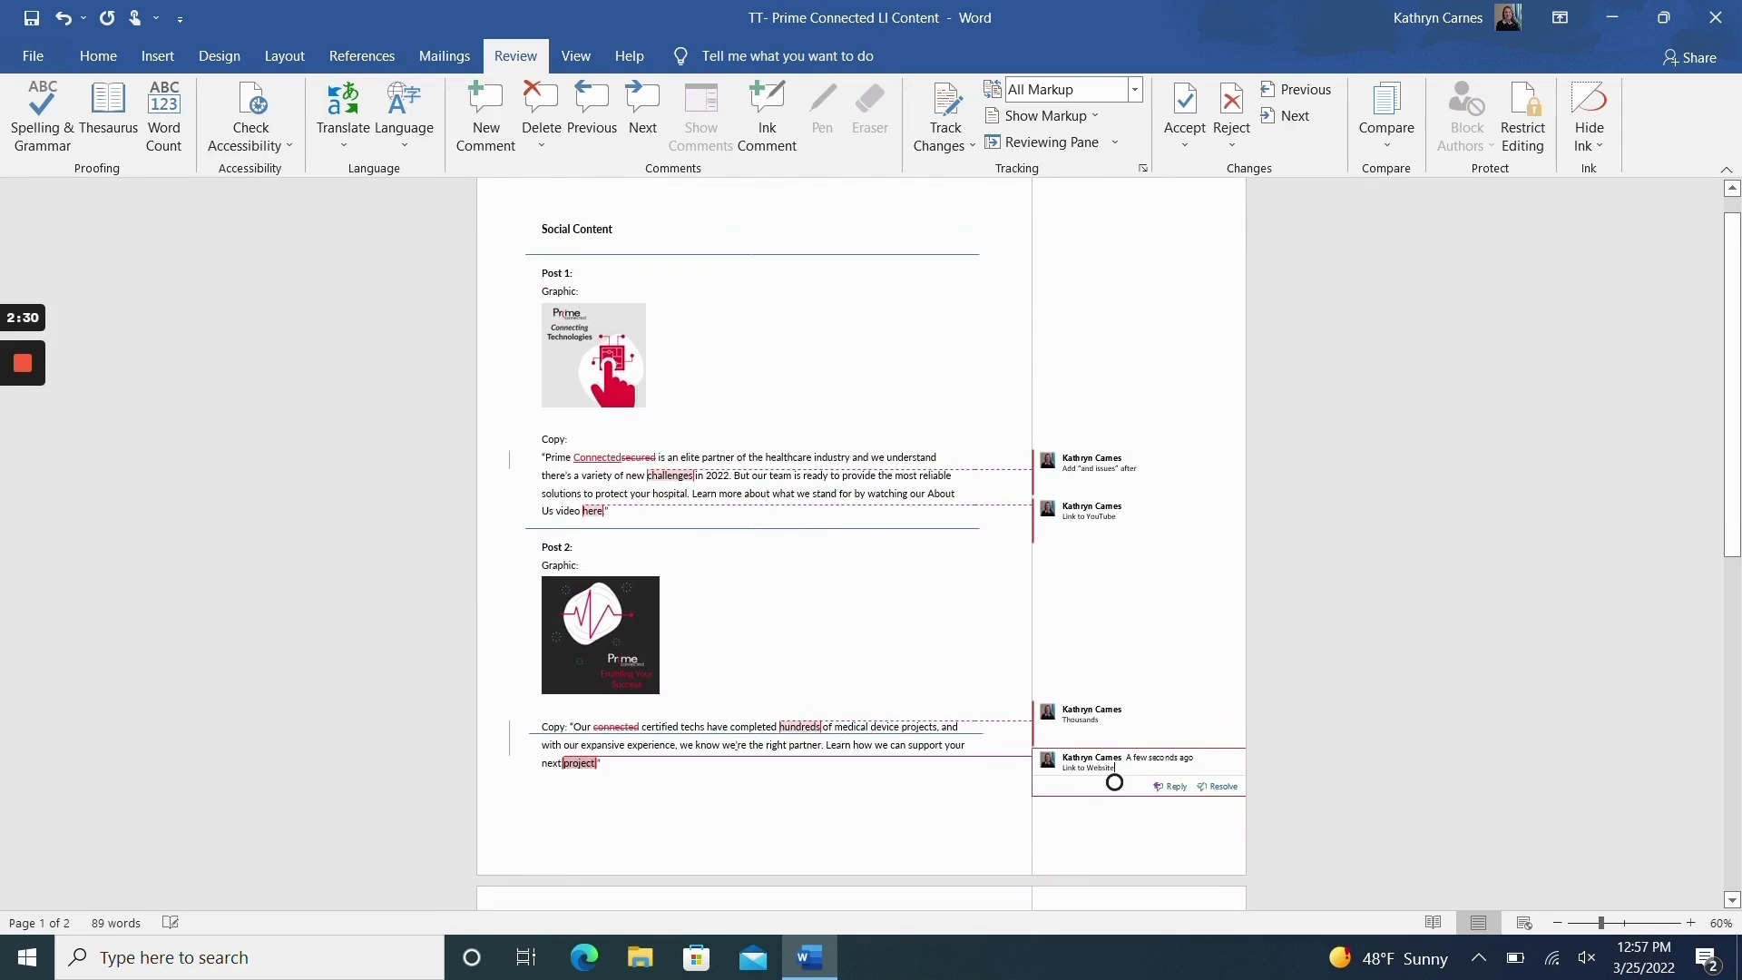
scroll(862, 544, up, 1)
scroll(862, 544, down, 1)
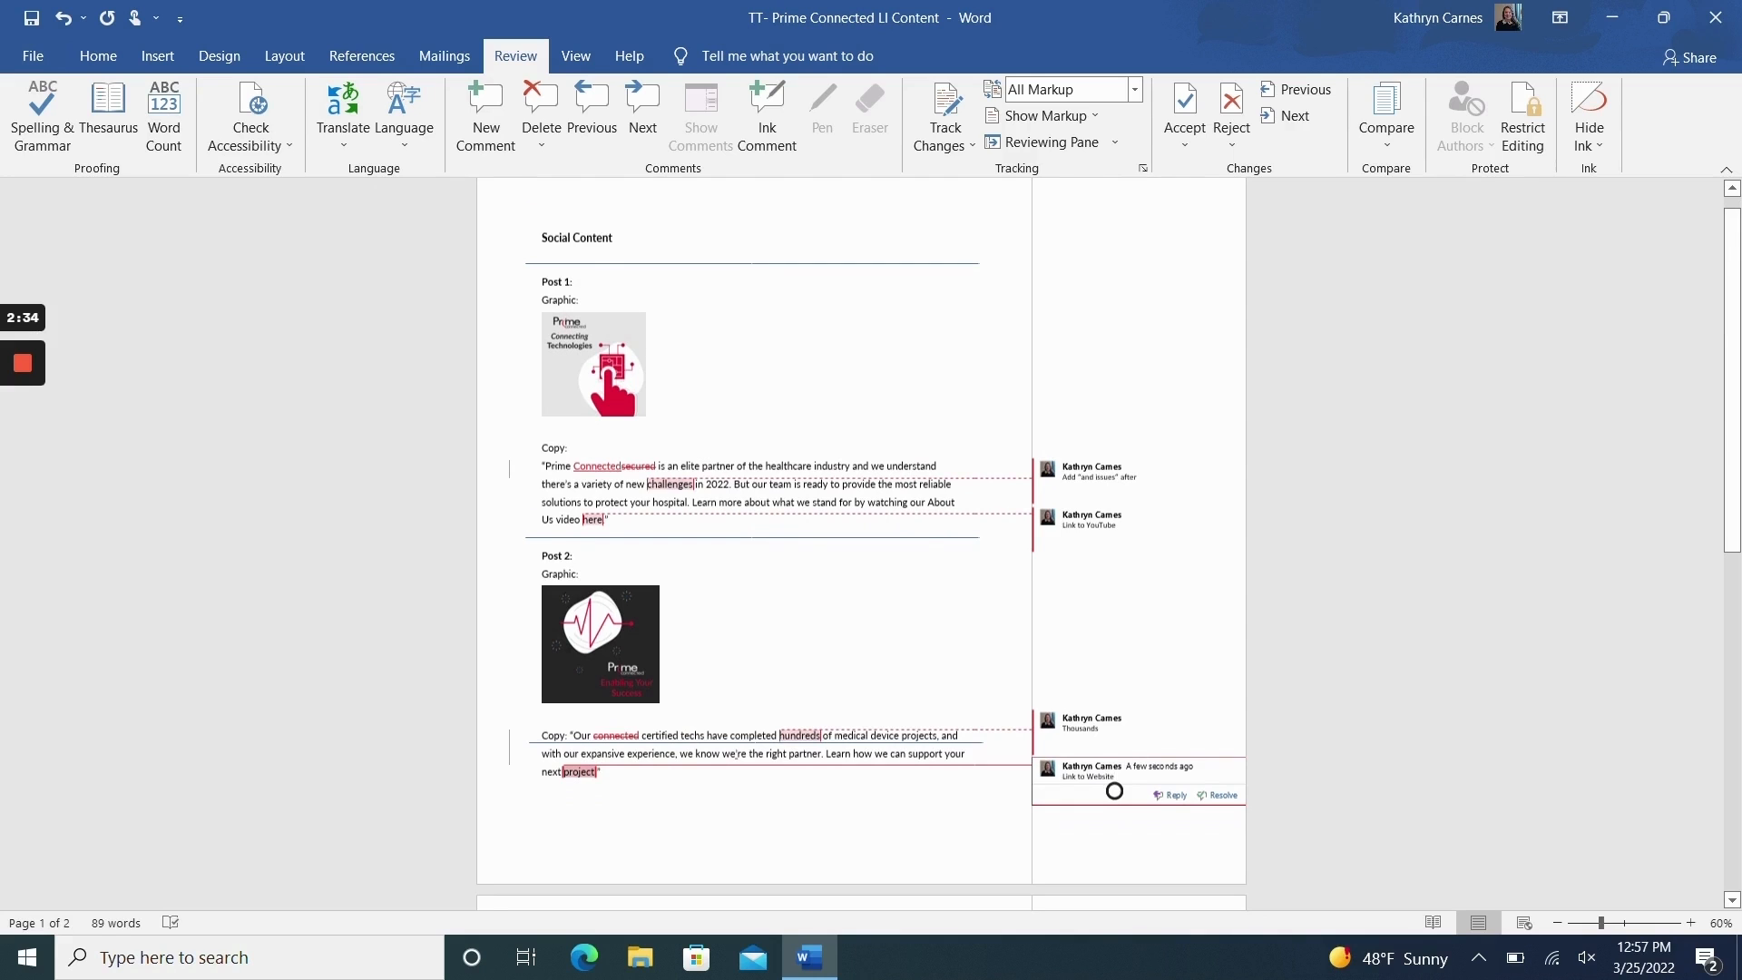
scroll(862, 445, up, 1)
scroll(1179, 877, up, 1)
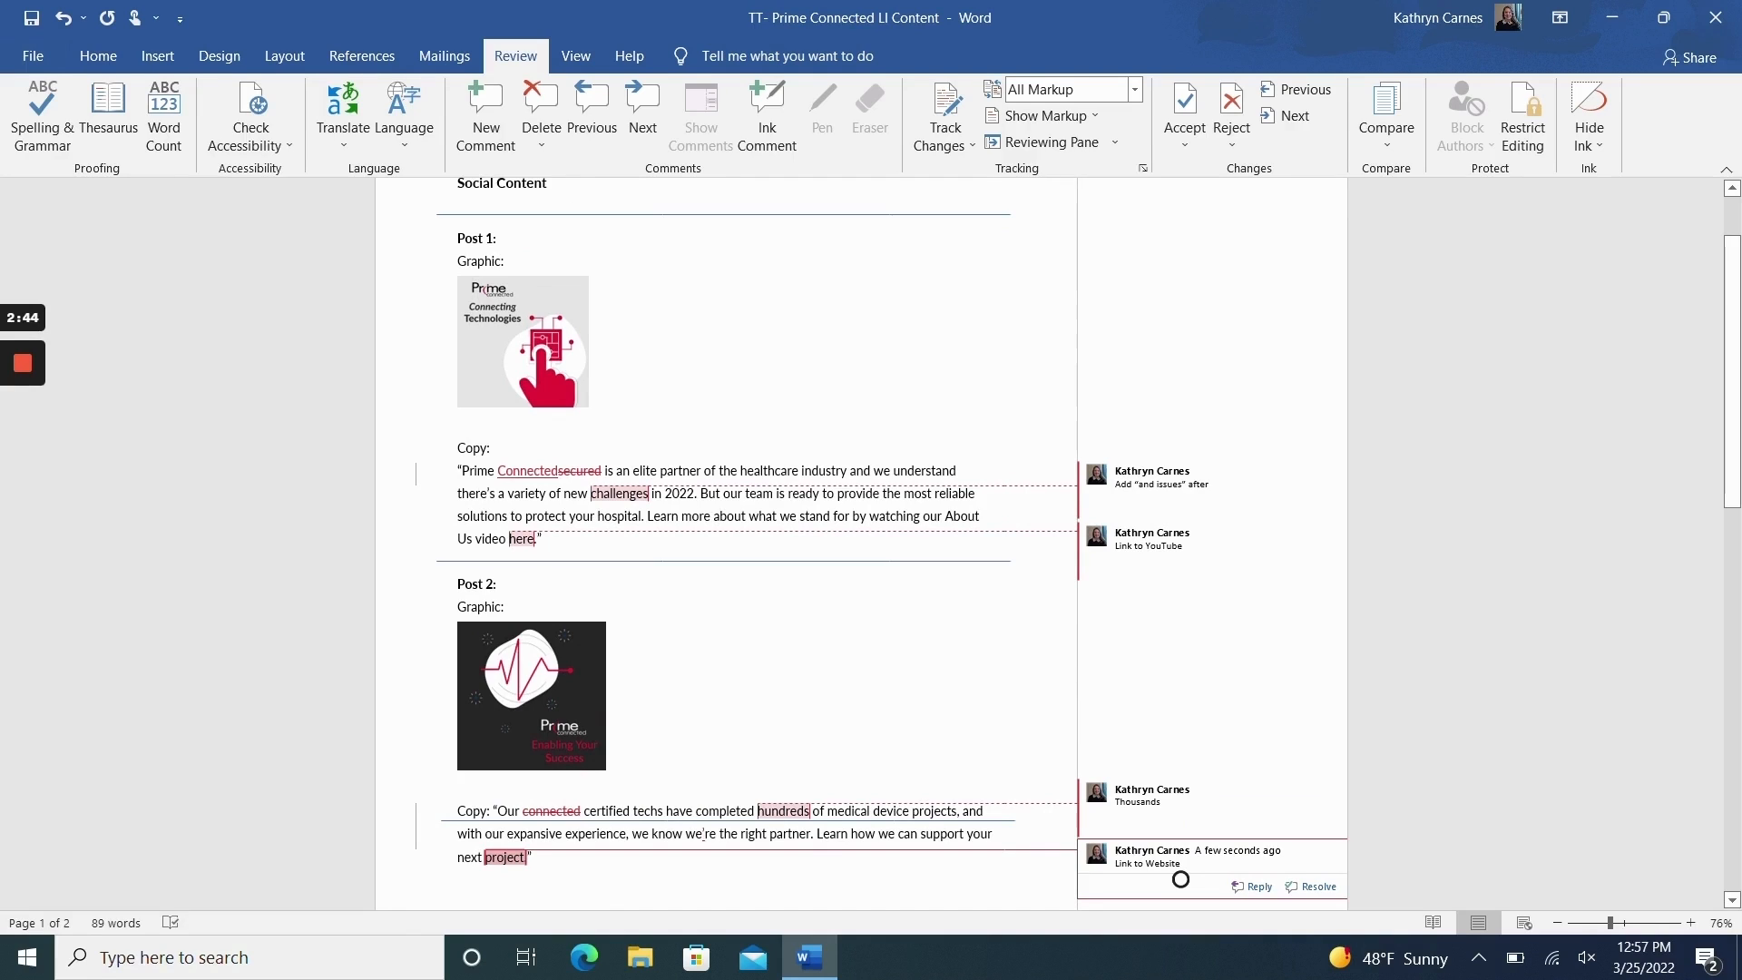
Step: Turn Track Changes back on for the document
click(585, 471)
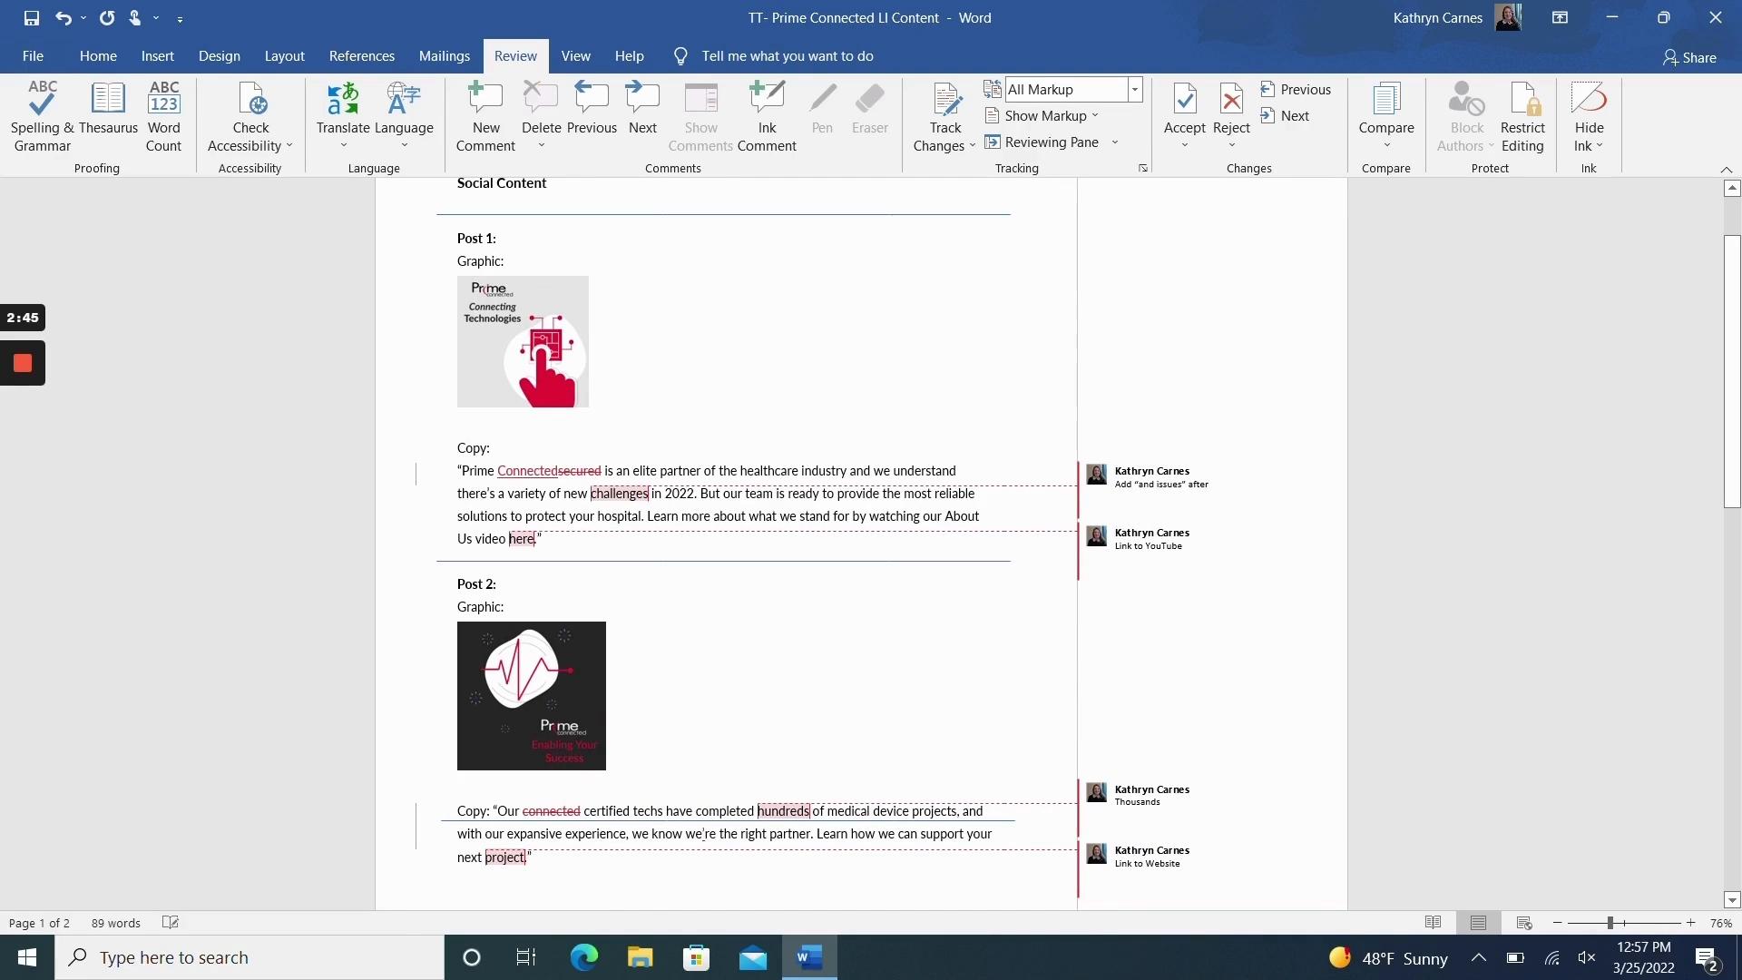
right_click(945, 95)
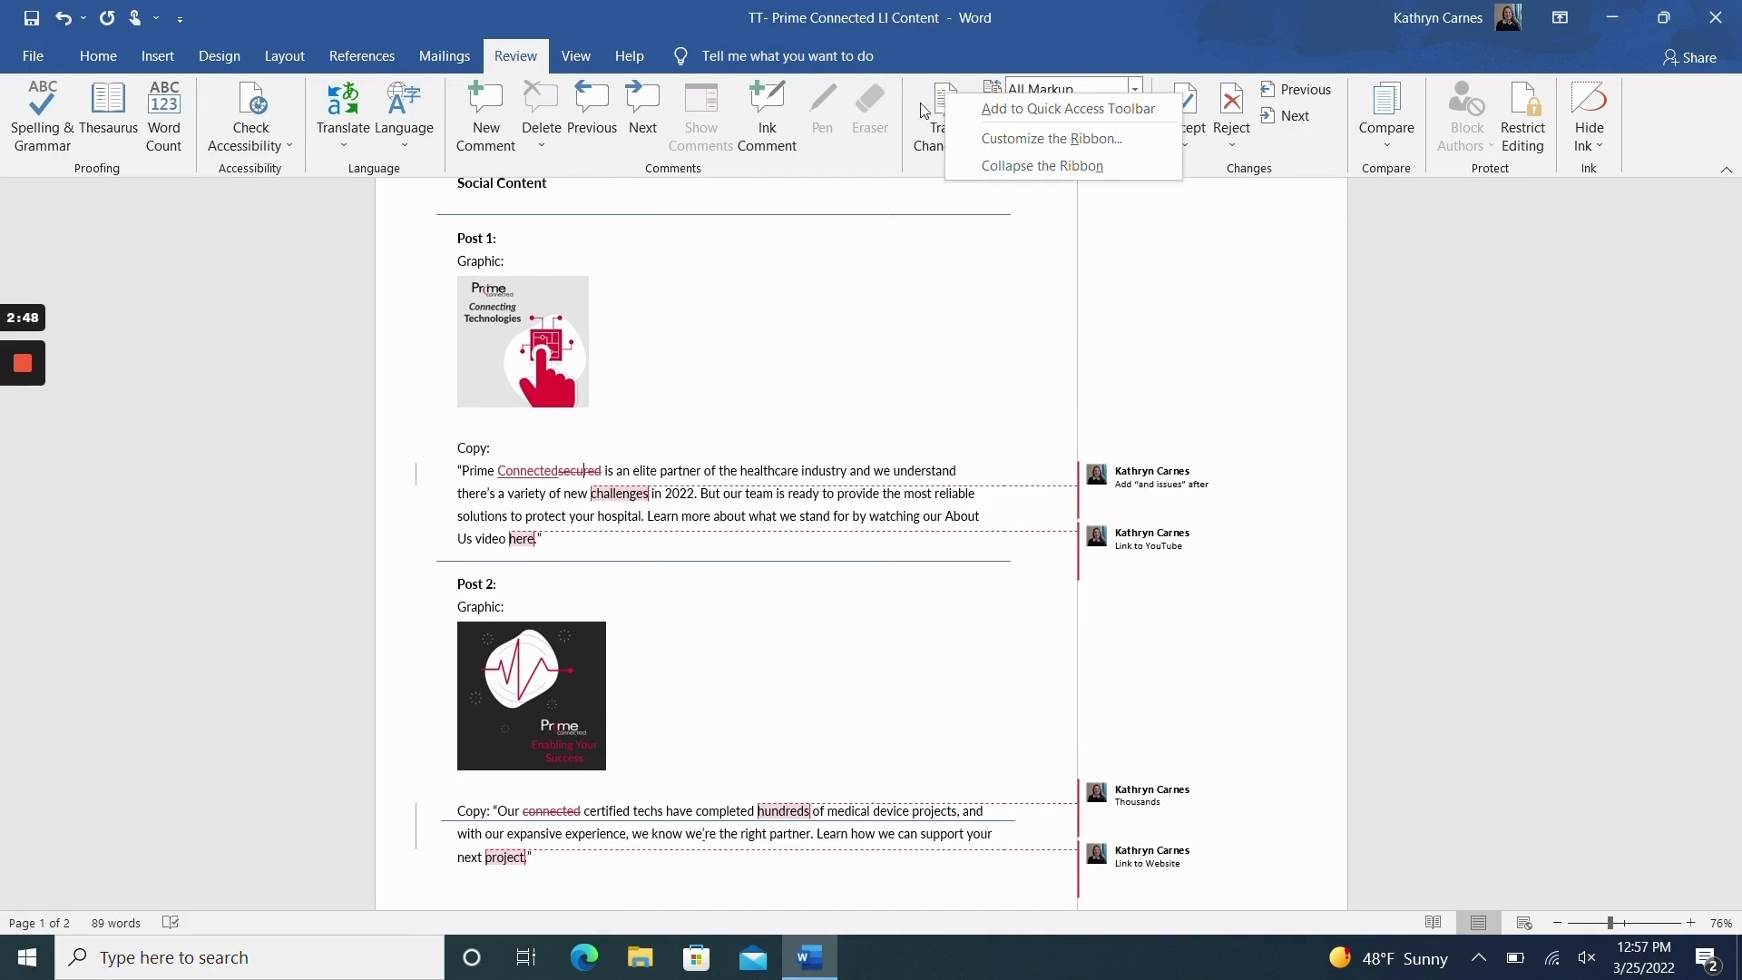
click(933, 296)
click(944, 109)
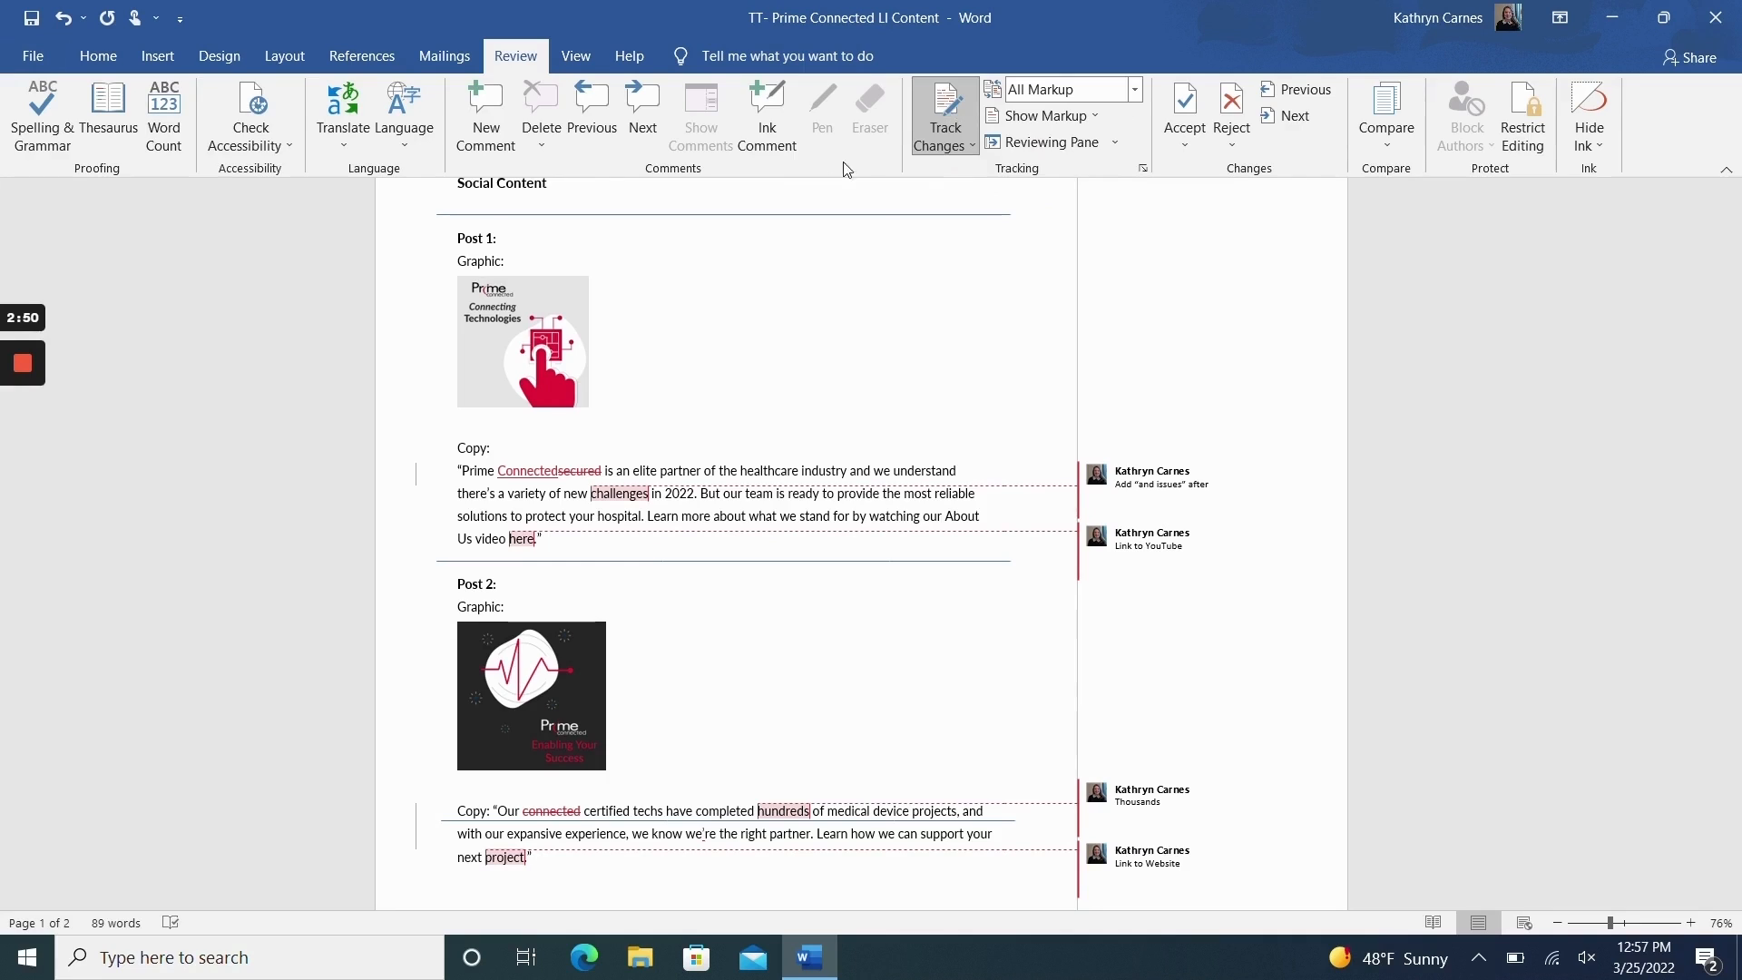
Step: Accept the tracked deletion of "secured" in the Post 1 copy and reject the comment on "challenges"
mouse_move(584, 471)
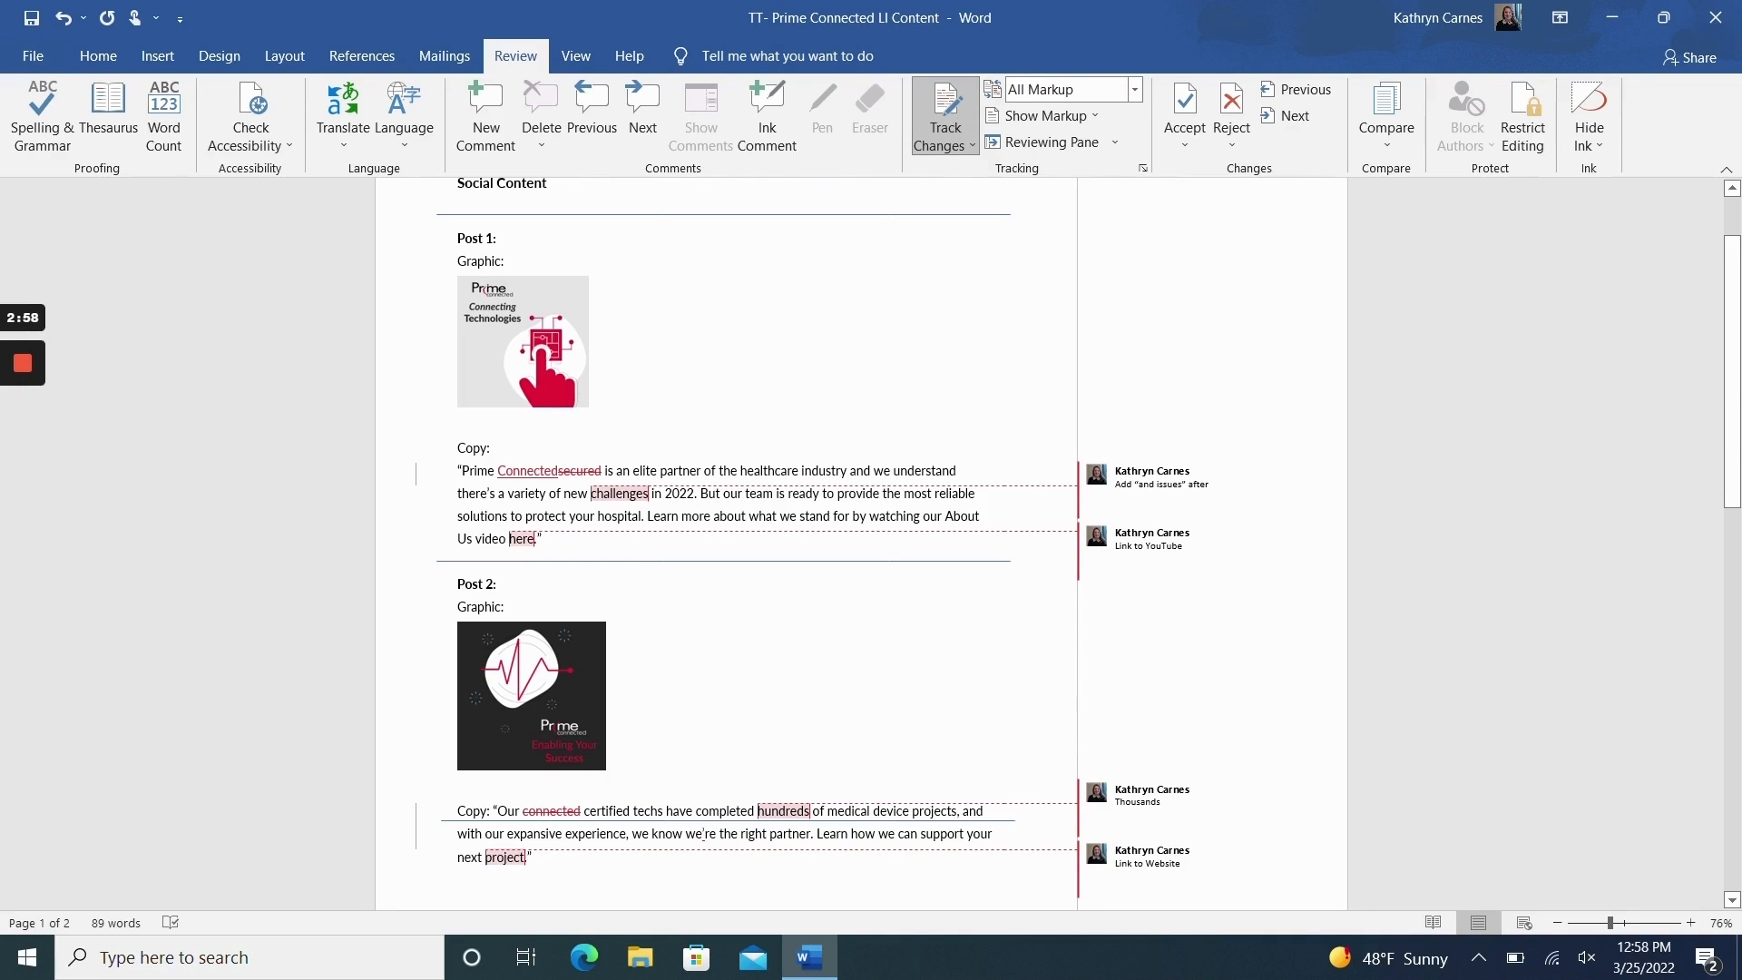
click(1185, 96)
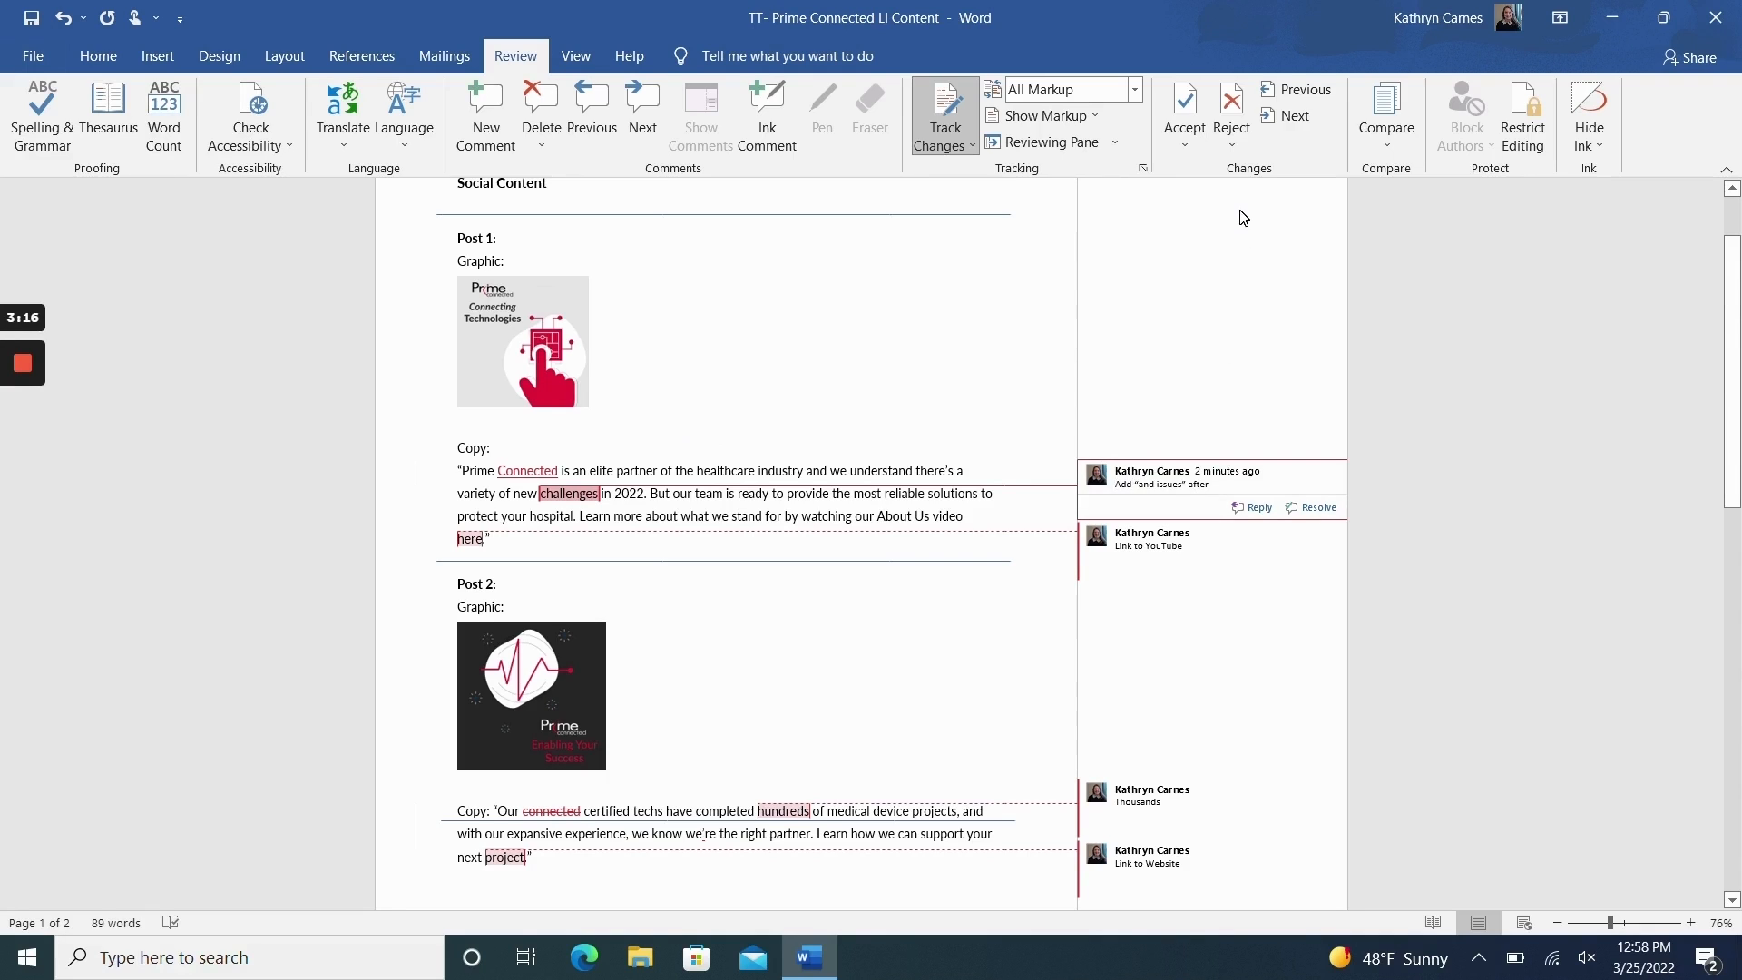
click(1232, 104)
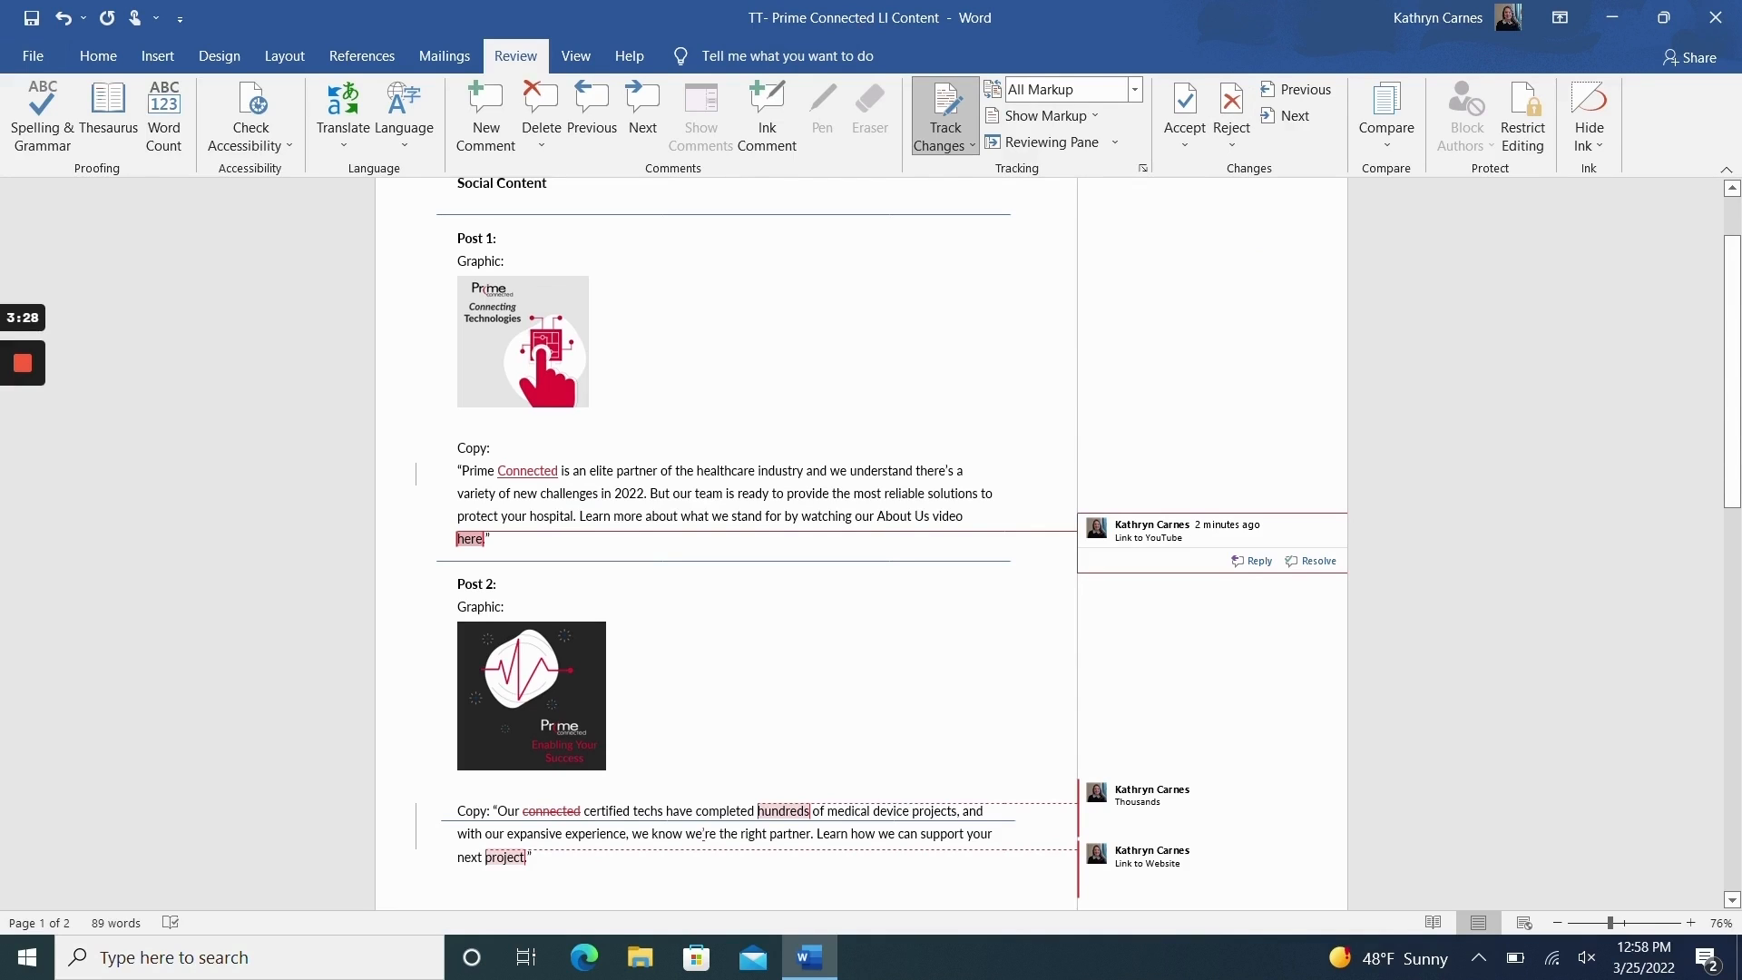
Step: Accept the tracked deletion of "connected" in the Post 2 copy and move past the comment on "hundreds"
click(1185, 104)
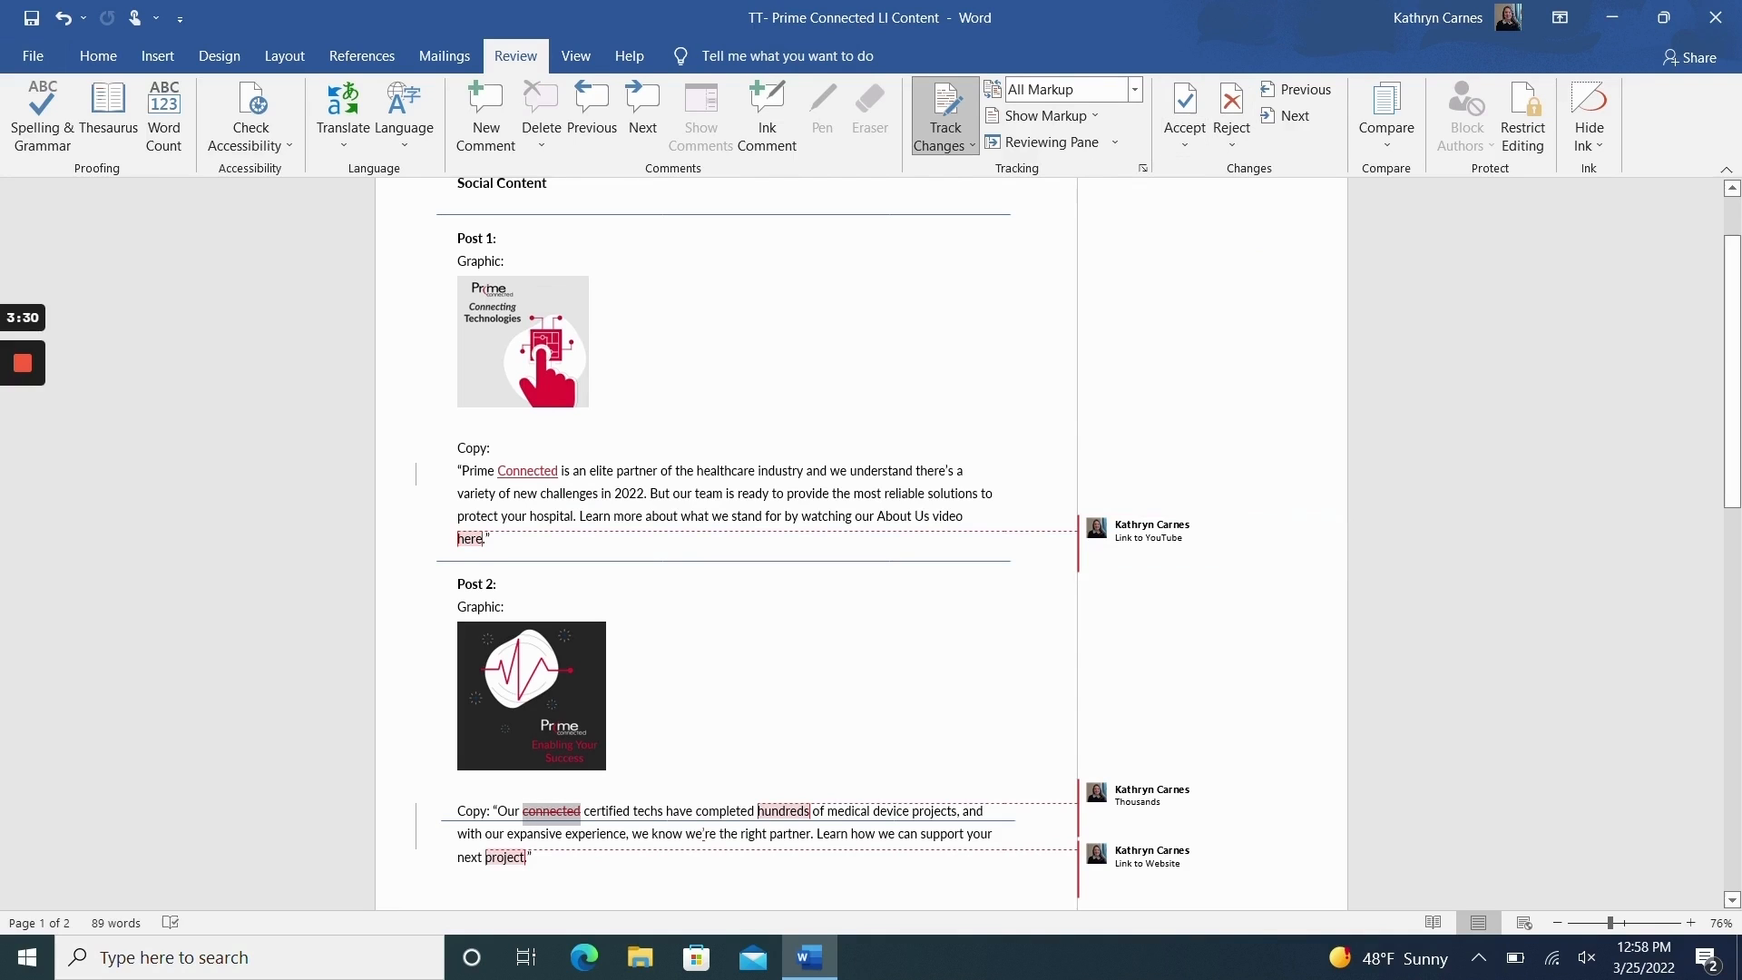
scroll(726, 544, down, 1)
scroll(726, 545, down, 3)
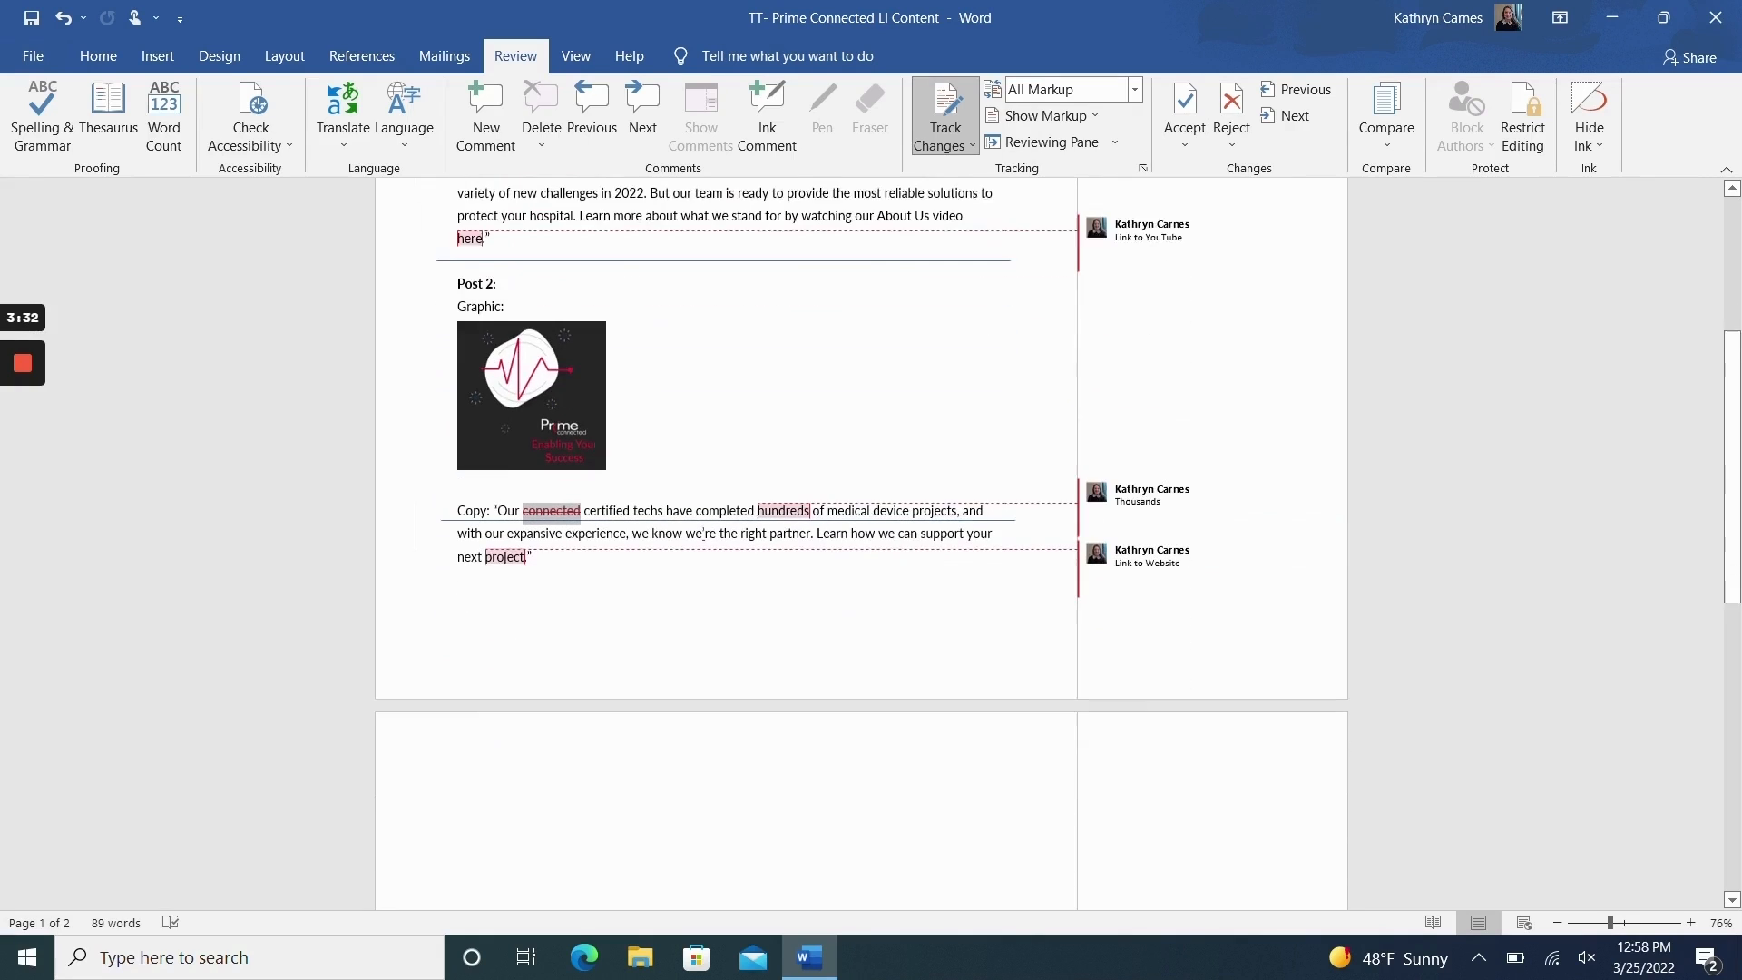
click(543, 511)
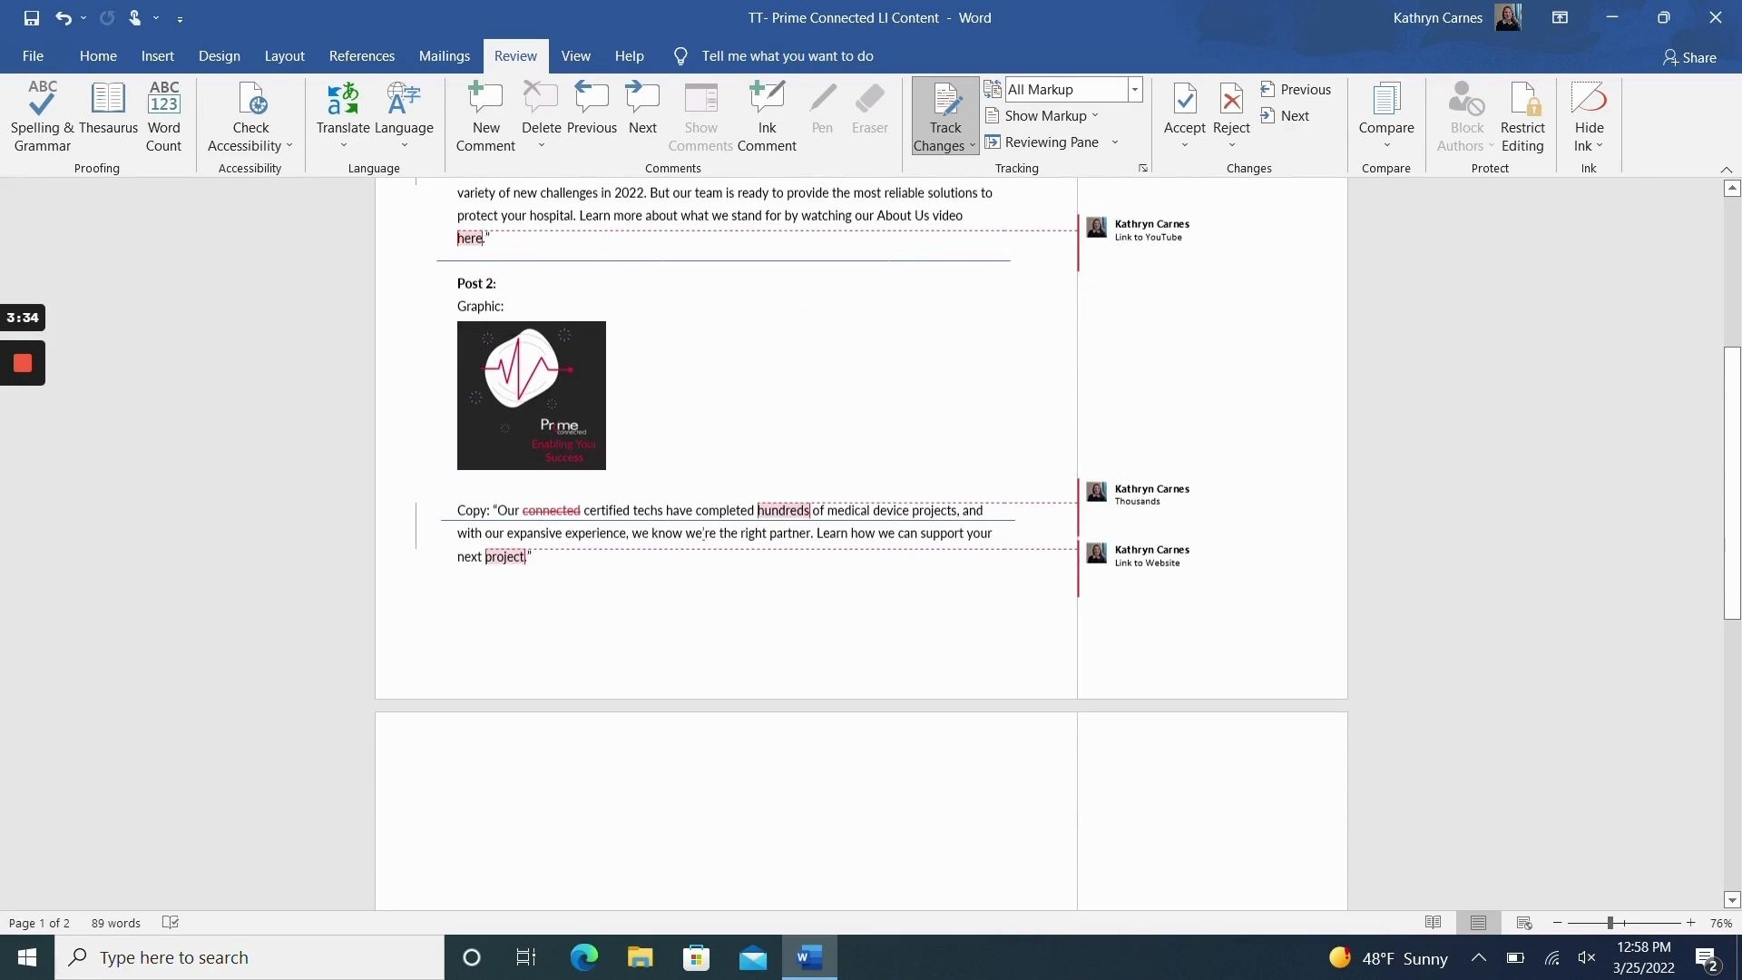
click(1183, 111)
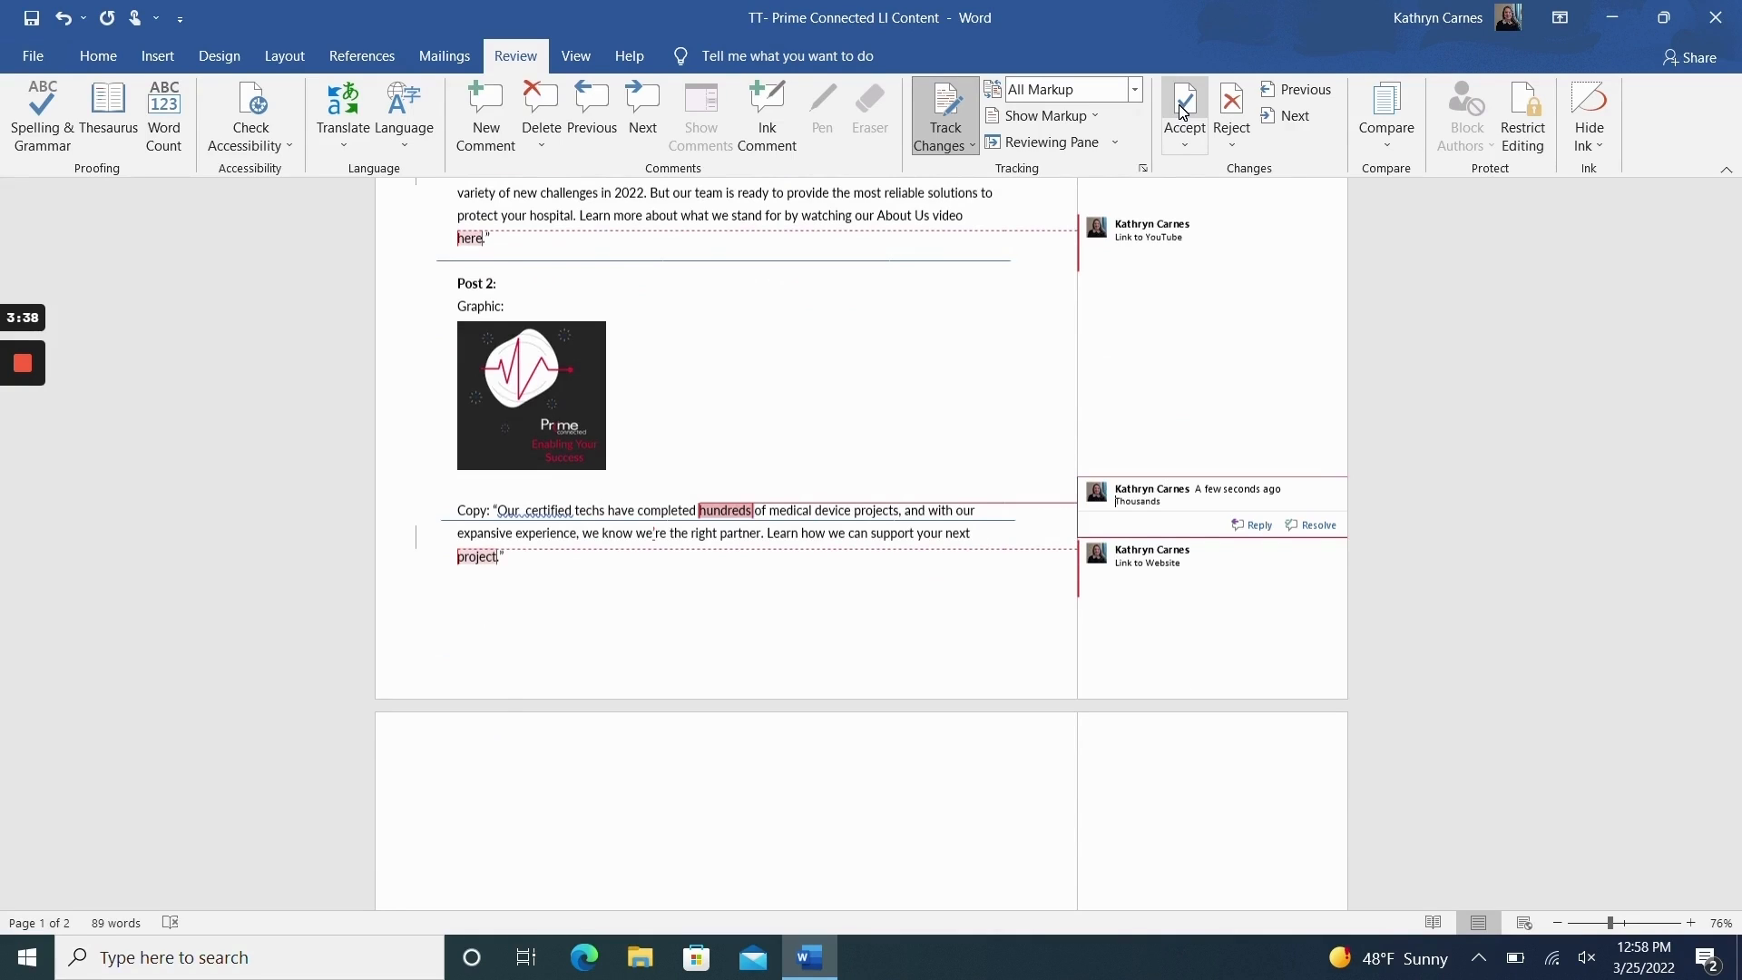
click(1183, 110)
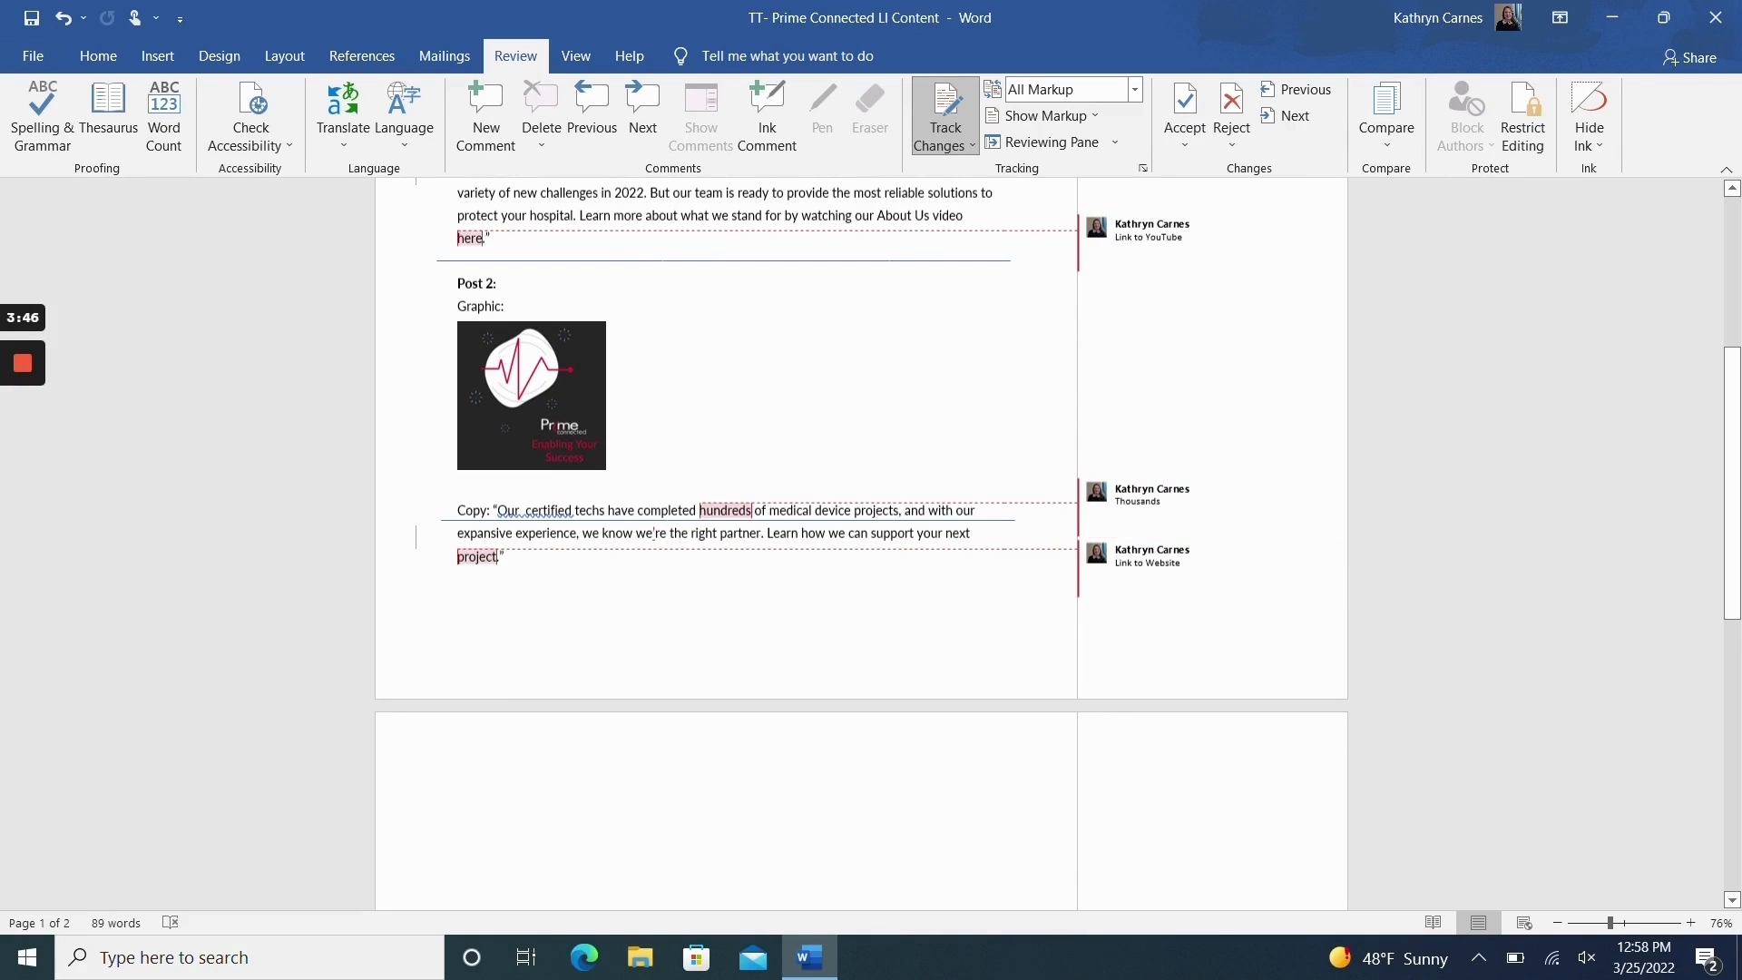
Step: Accept the tracked change in "we're" in the Post 2 copy and move past the comment on "project" to the next revision
click(1192, 109)
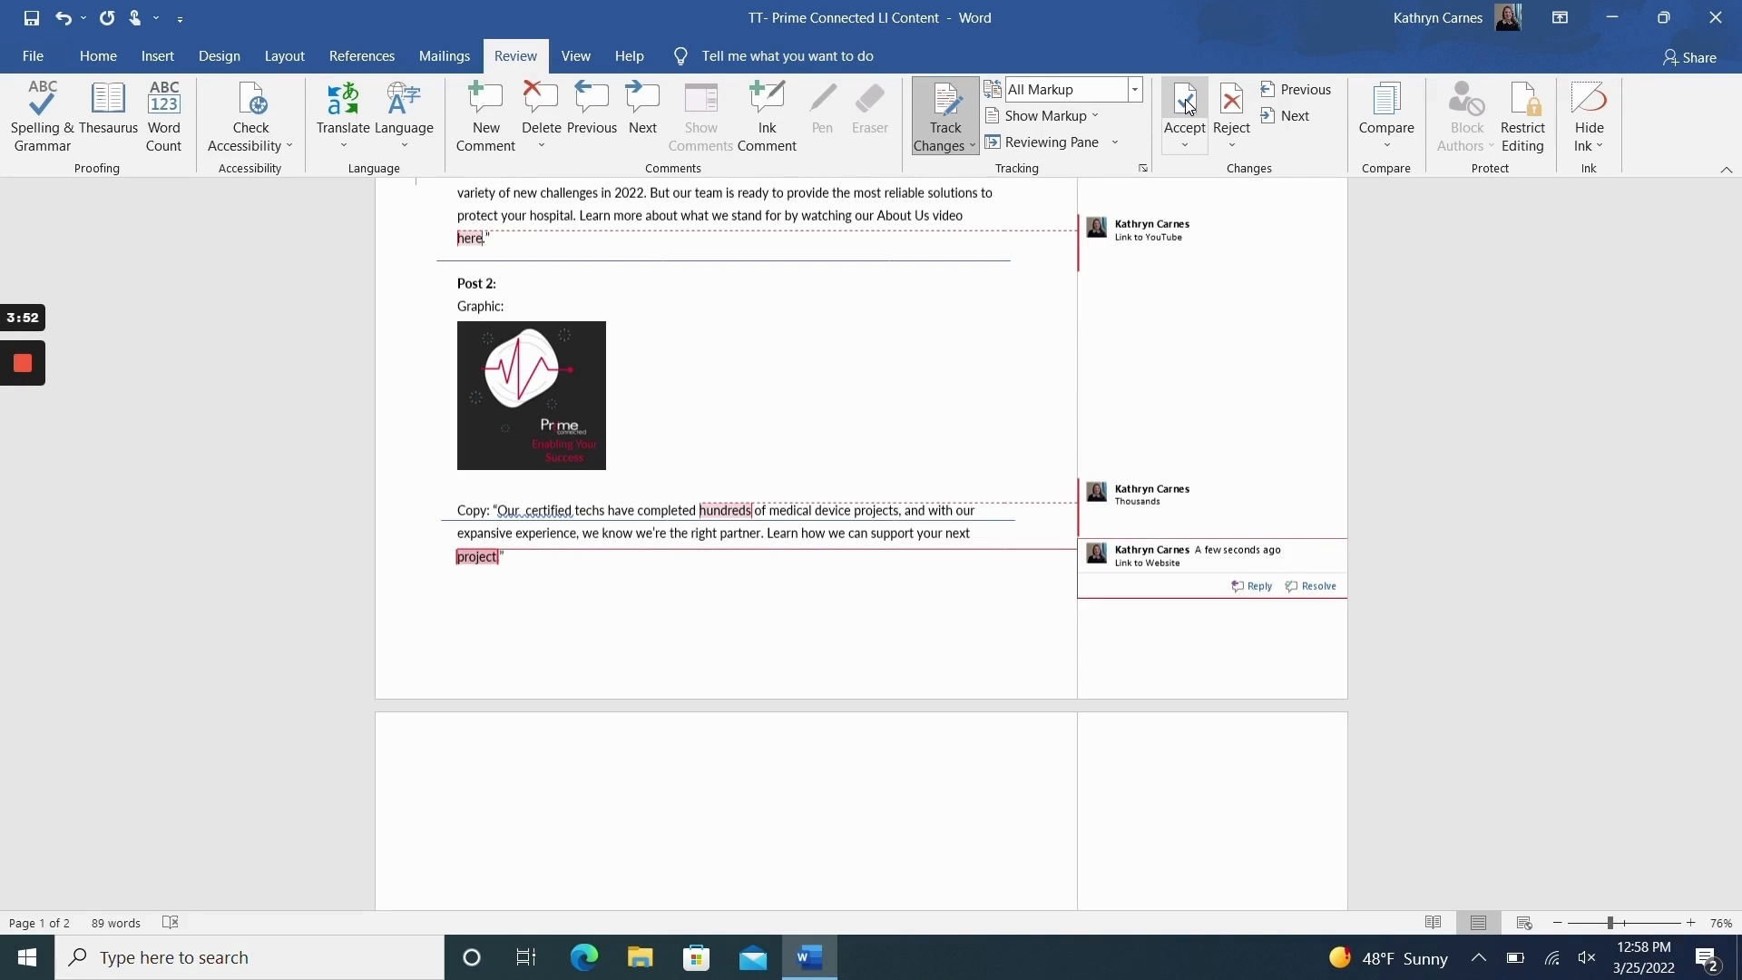
click(1185, 100)
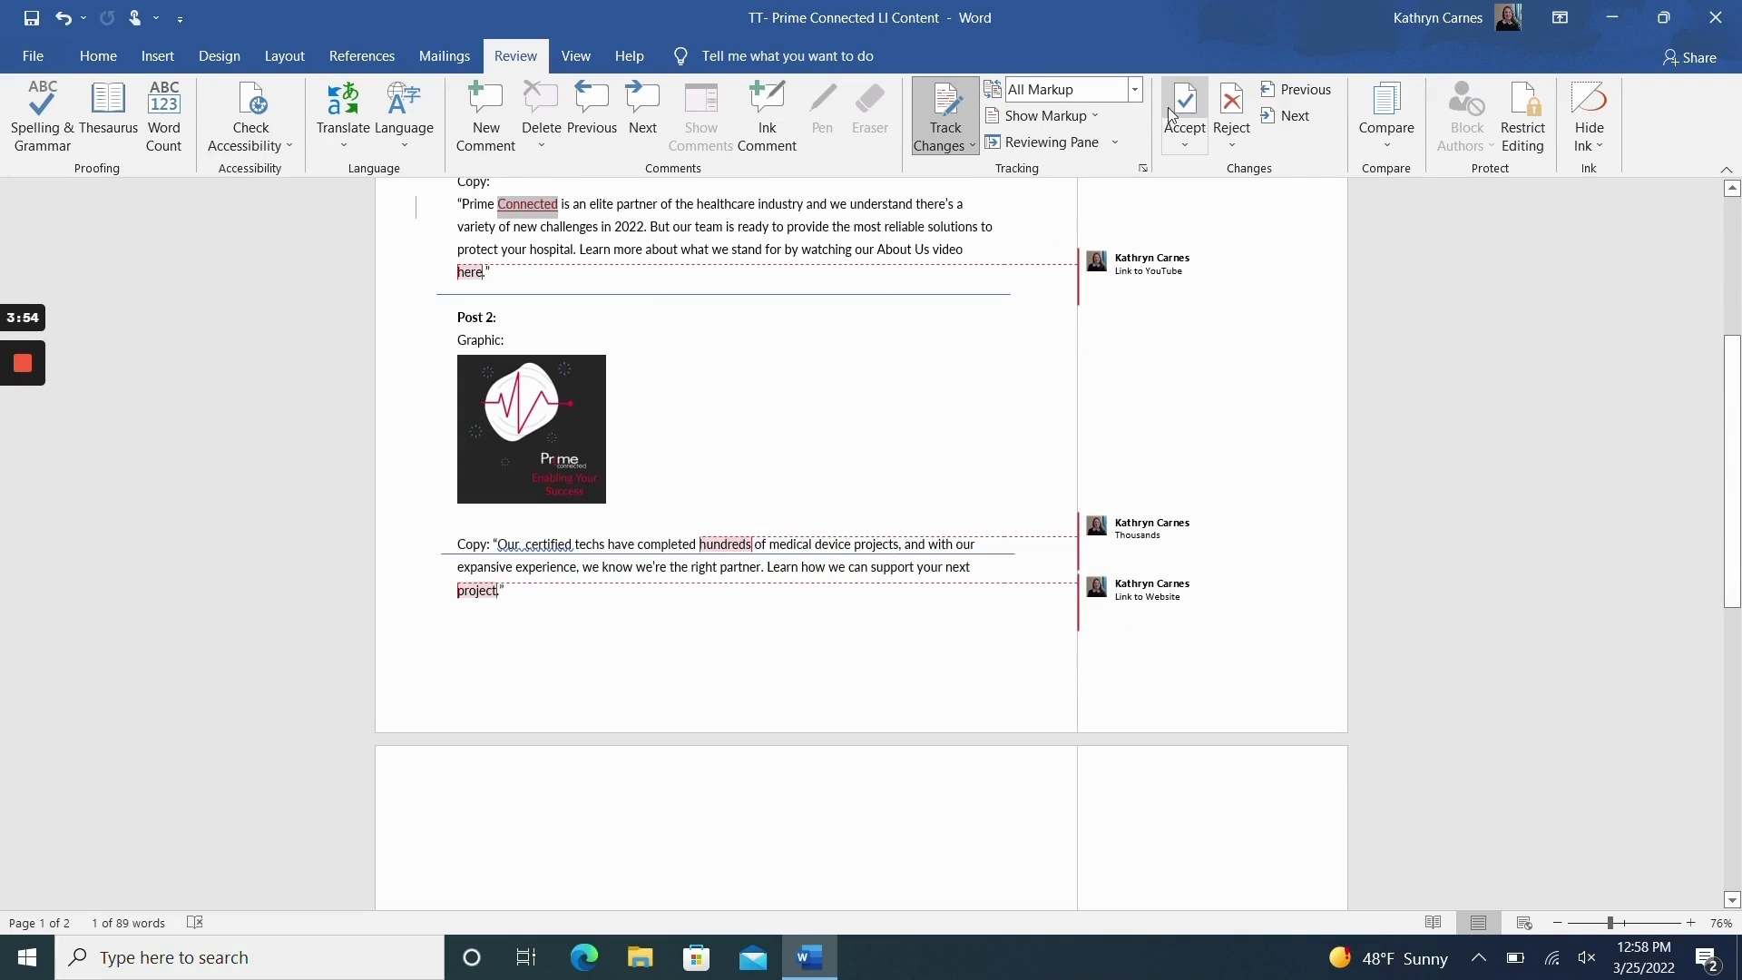
Step: Turn off Track Changes for the document and look over the remaining markup in both posts
scroll(559, 264, up, 4)
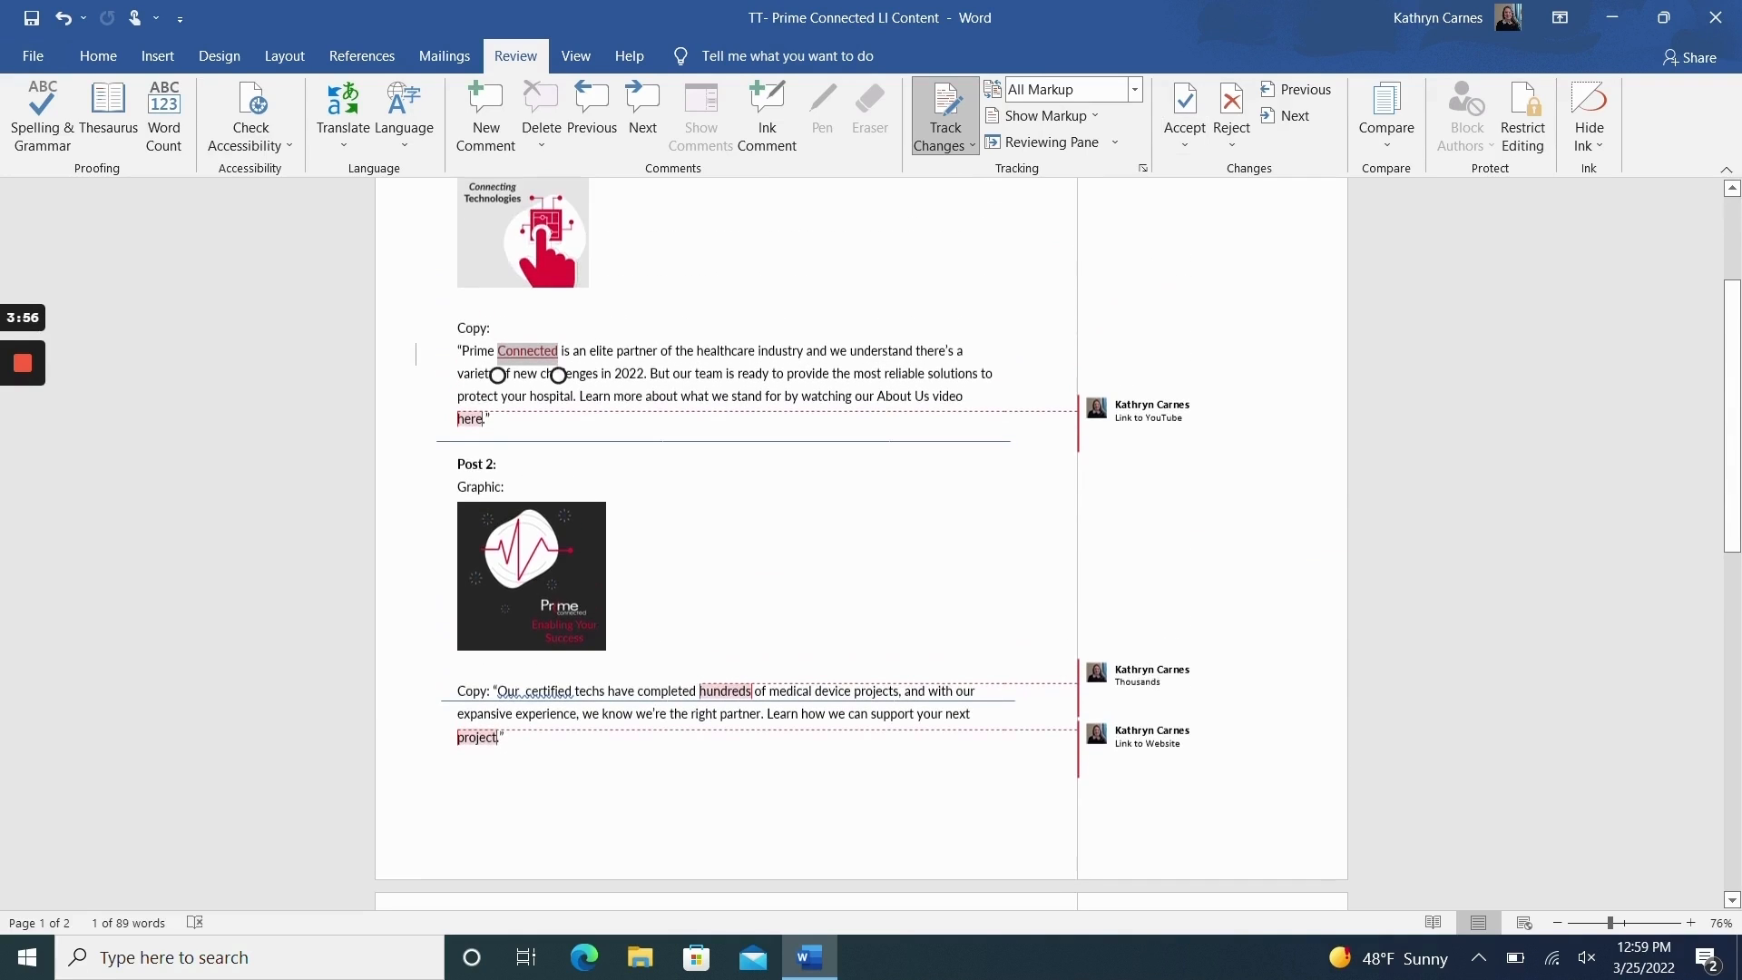
scroll(527, 497, up, 1)
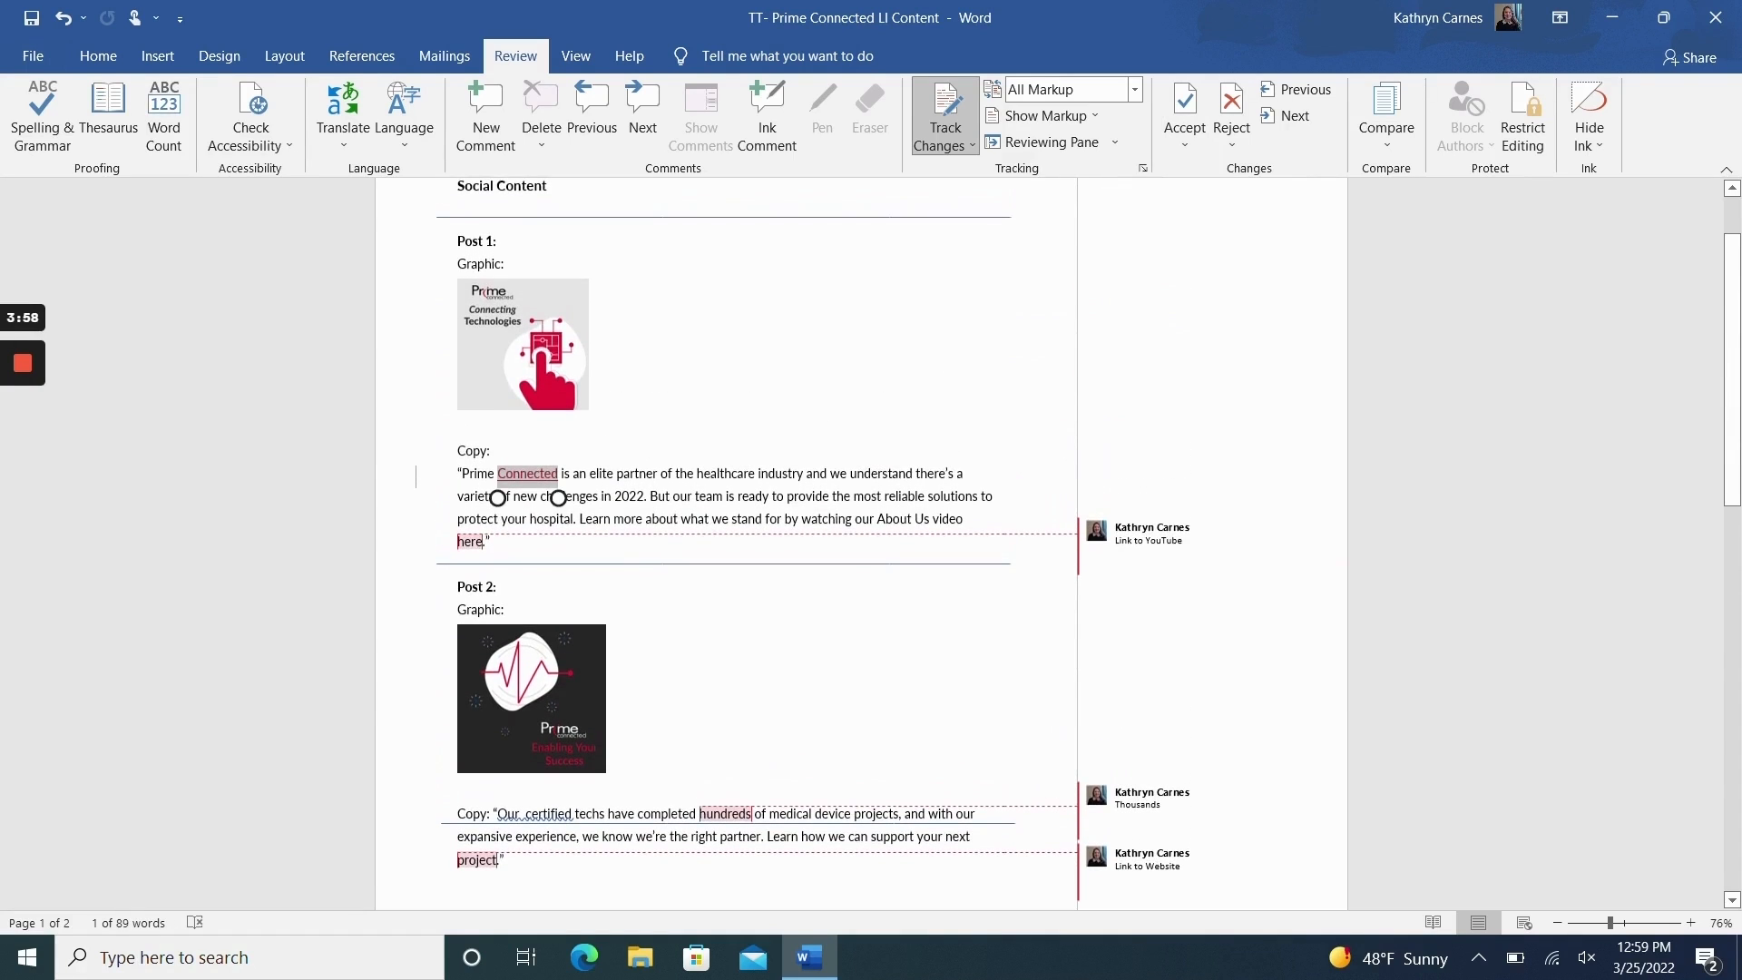
click(932, 108)
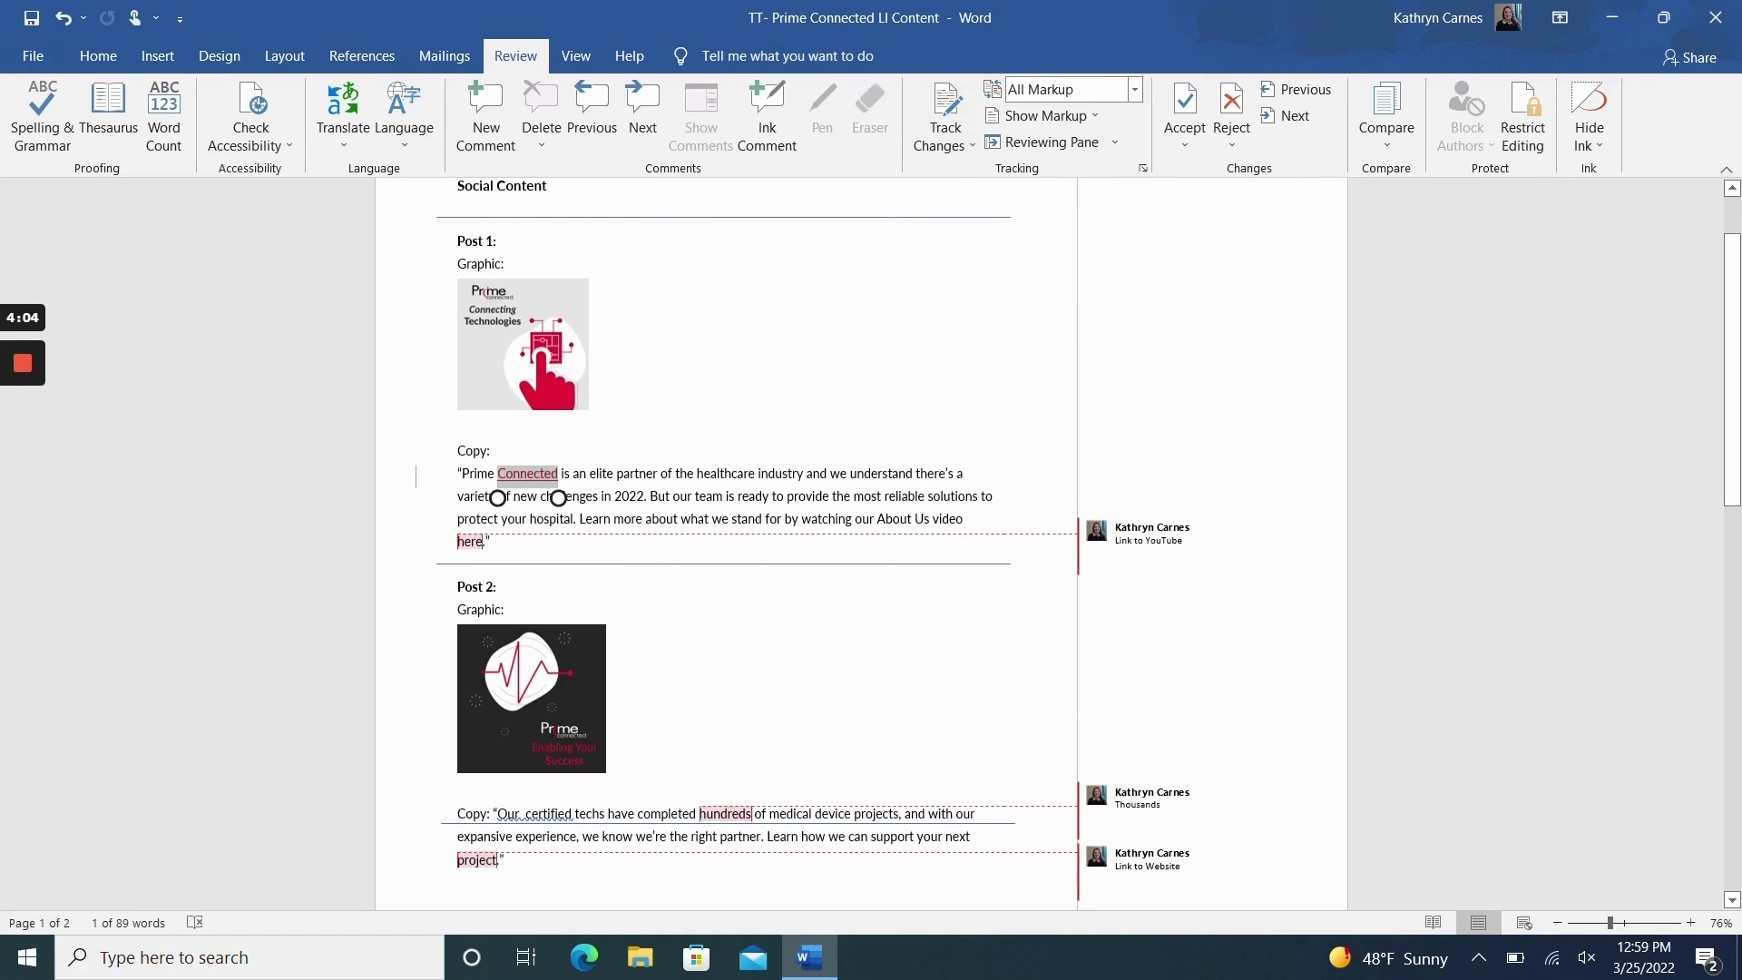
scroll(862, 545, down, 2)
scroll(597, 508, up, 1)
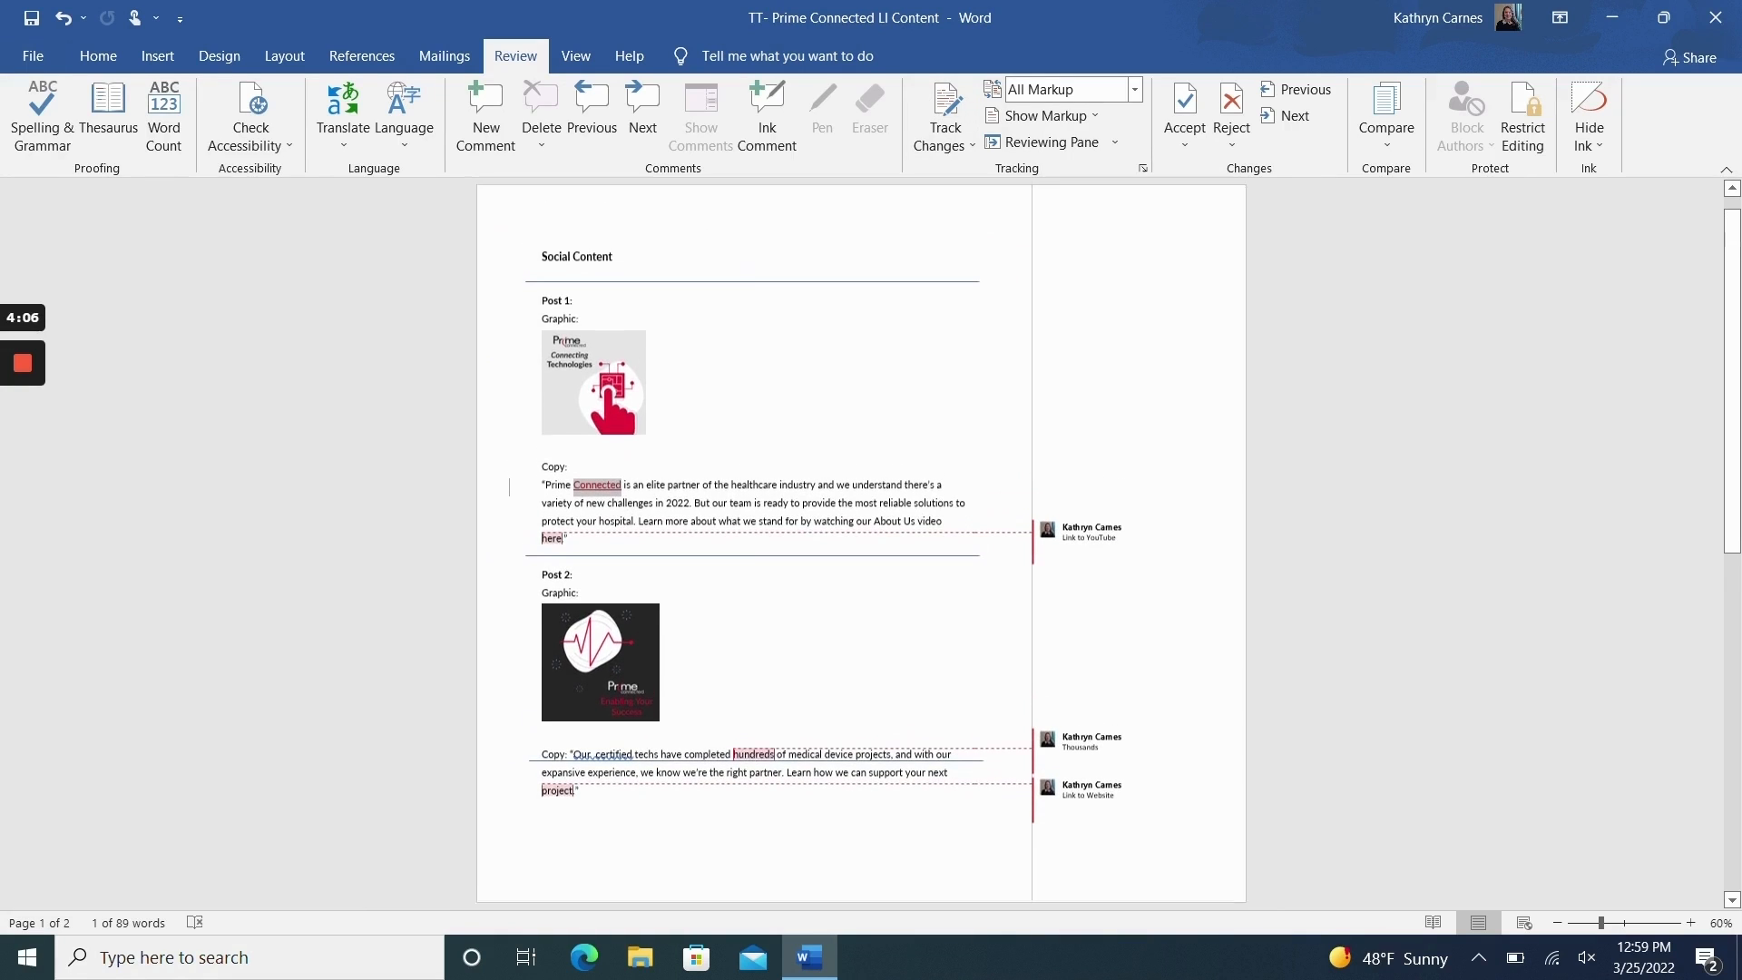